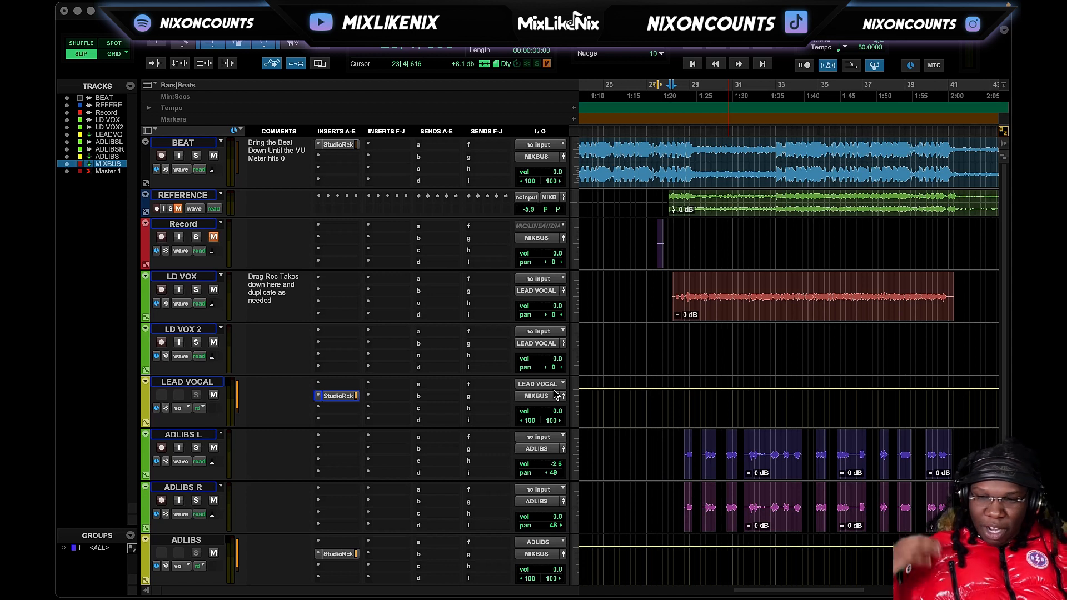
# - Open the StudioRack insert on LEAD VOCAL and examine the REQ 6 equalizer, including band 6, before closing it
pyautogui.click(347, 392)
pyautogui.click(332, 305)
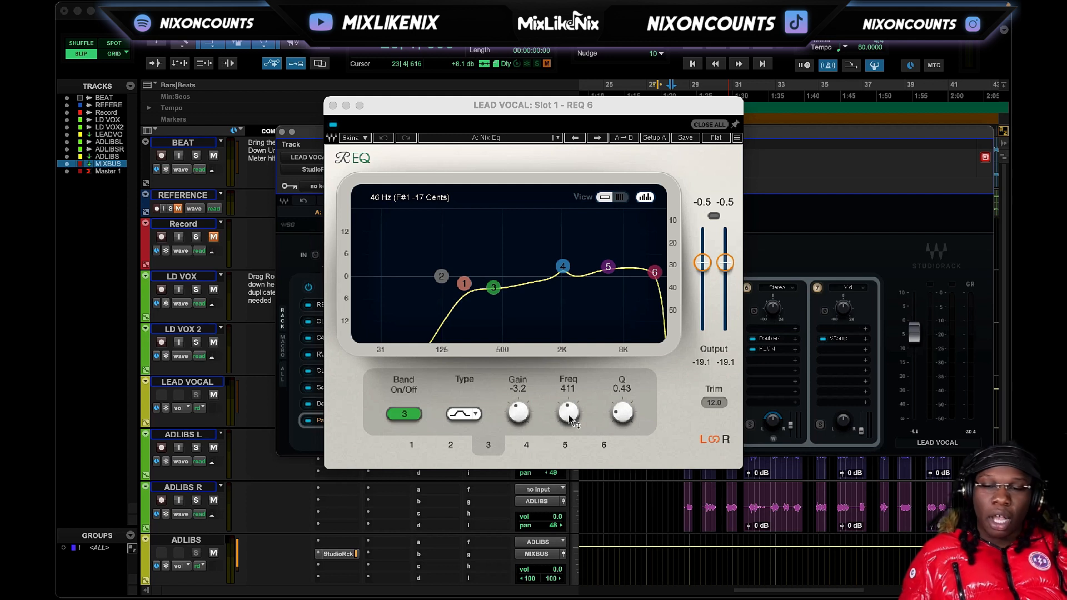
pyautogui.click(656, 273)
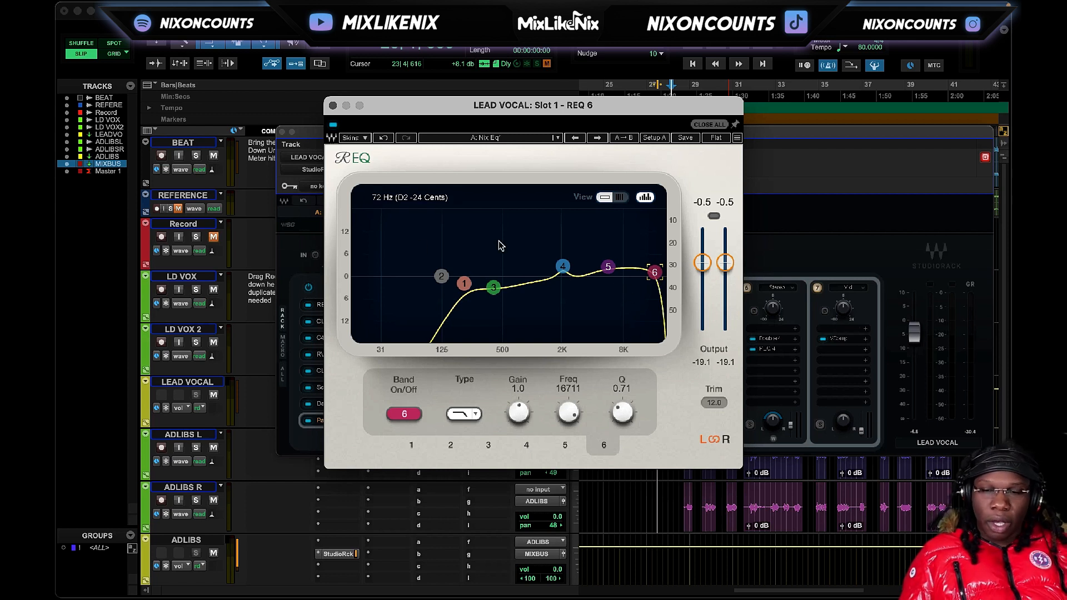
pyautogui.click(333, 106)
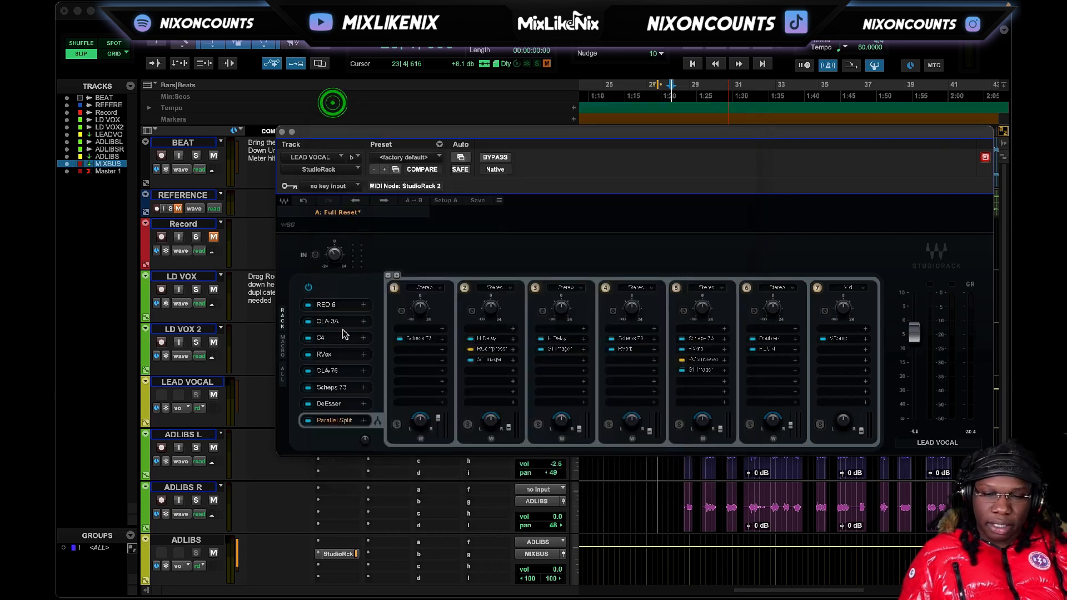
# - Open the CLA-3A compressor from the LEAD VOCAL rack and examine its gain and peak reduction settings
pyautogui.click(329, 322)
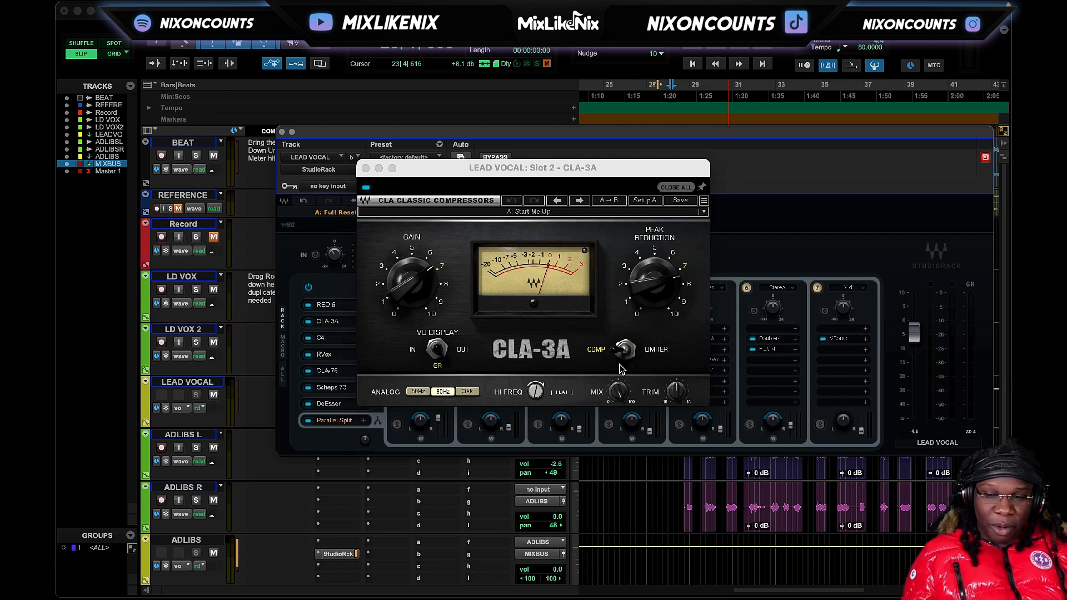
pyautogui.moveTo(550, 166); pyautogui.dragTo(607, 194)
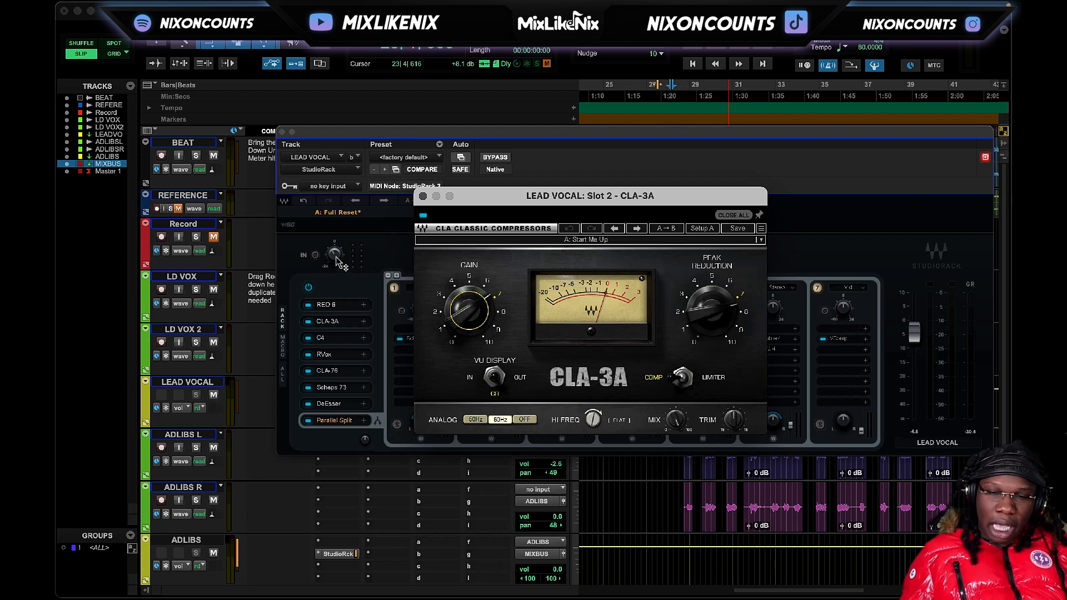
pyautogui.moveTo(335, 255)
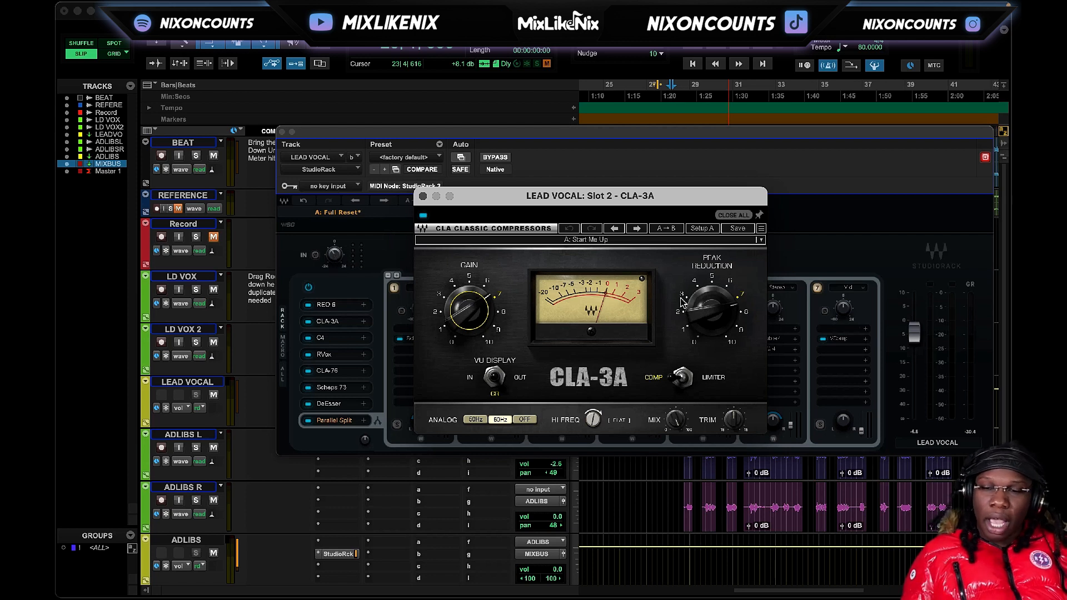
pyautogui.moveTo(719, 298)
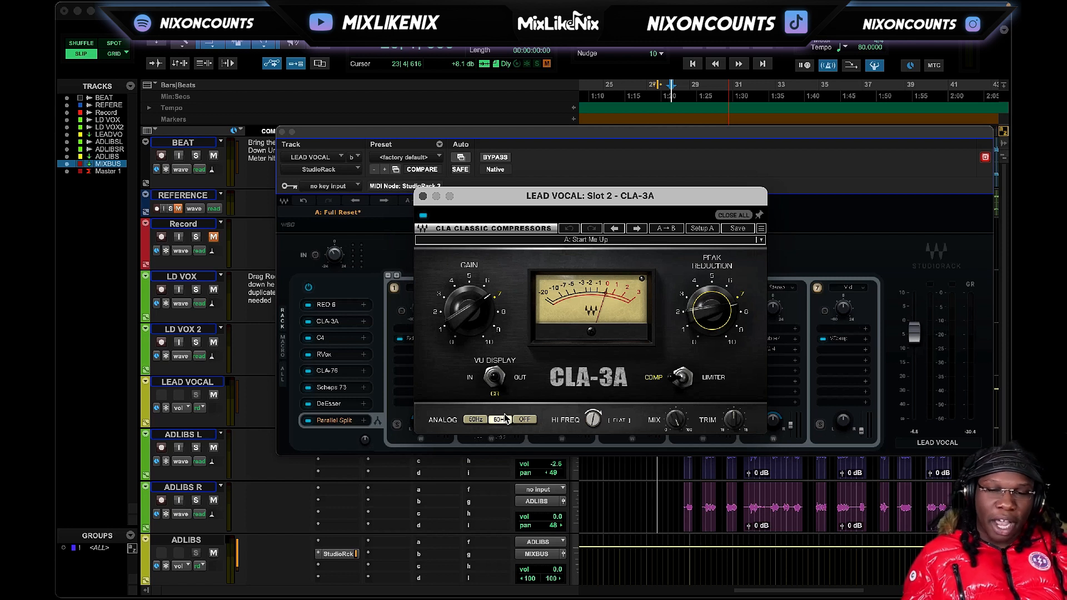
# - Inspect the RVox and C4 multiband settings in the LEAD VOCAL rack, closing C4 when finished
pyautogui.click(331, 354)
pyautogui.click(330, 354)
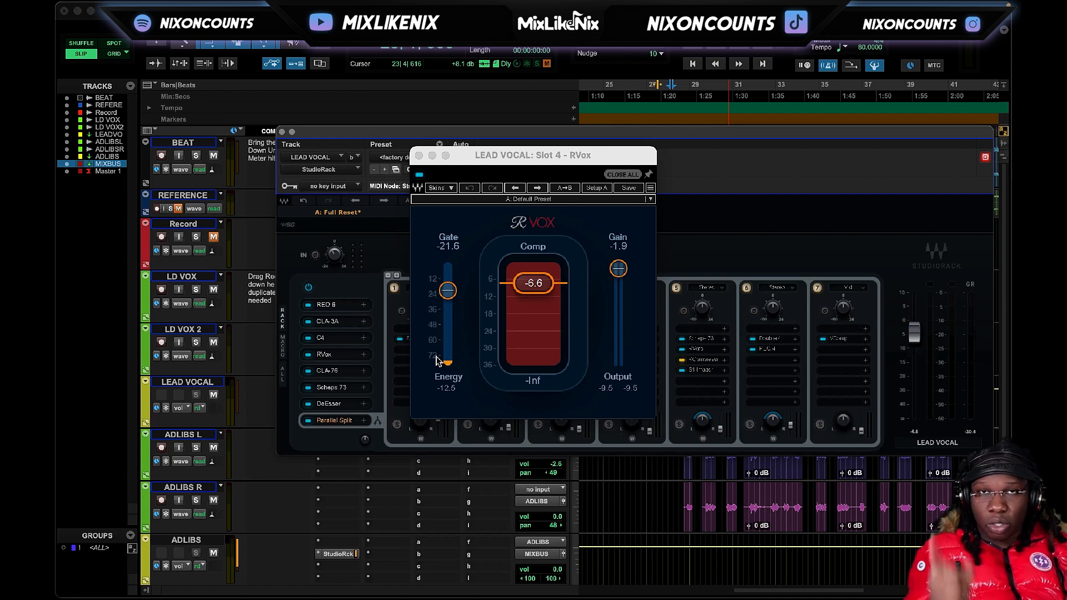
pyautogui.click(340, 335)
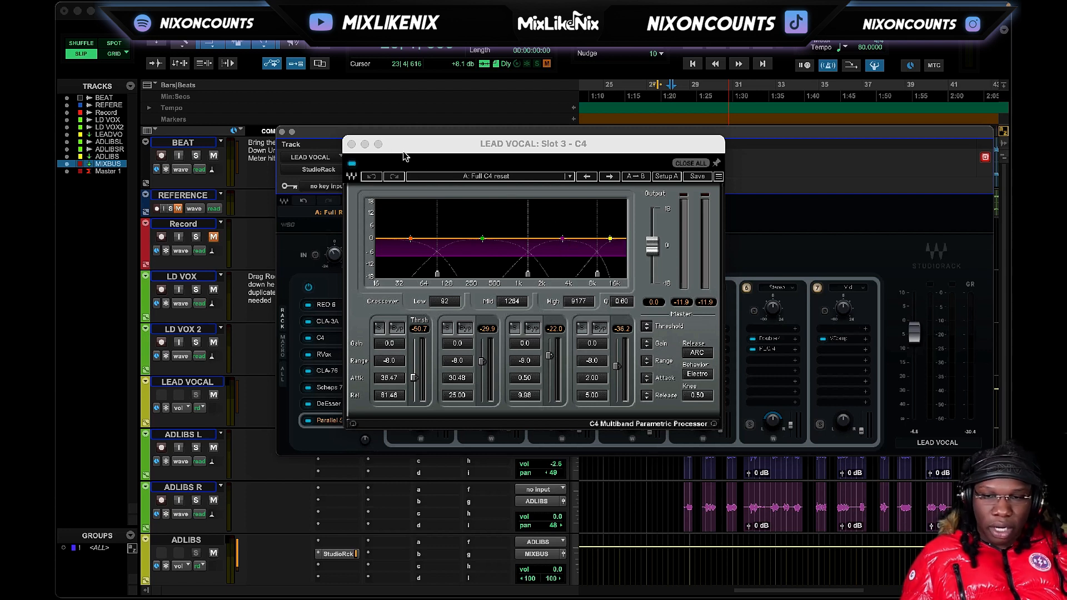
pyautogui.click(352, 145)
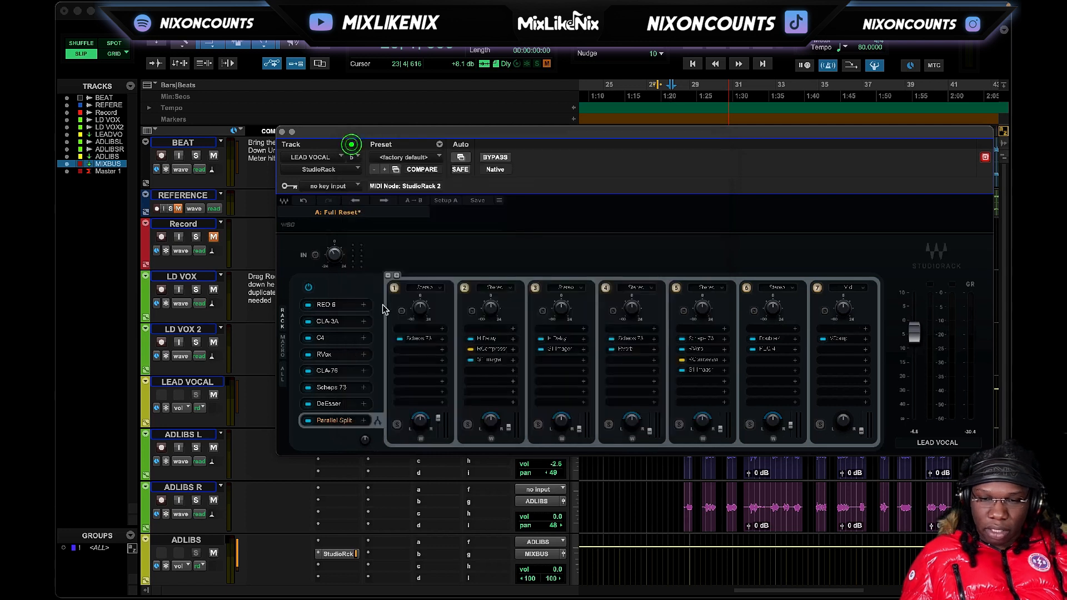
# - Examine the rack's main Scheps 73 preamp and high-pass settings, and open the DeEsser
pyautogui.click(340, 389)
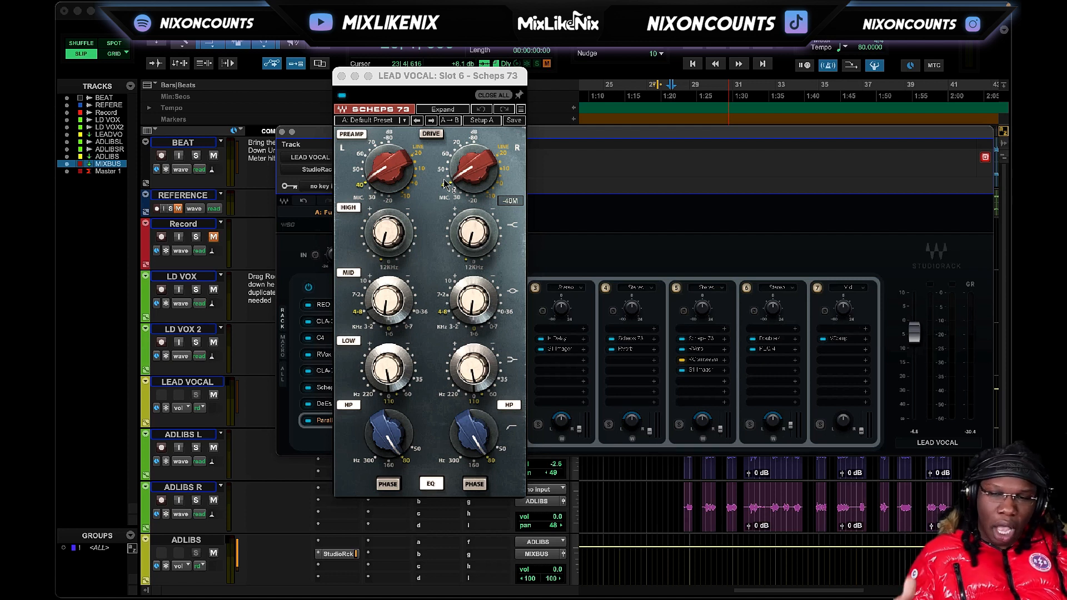
pyautogui.moveTo(457, 77); pyautogui.dragTo(596, 88)
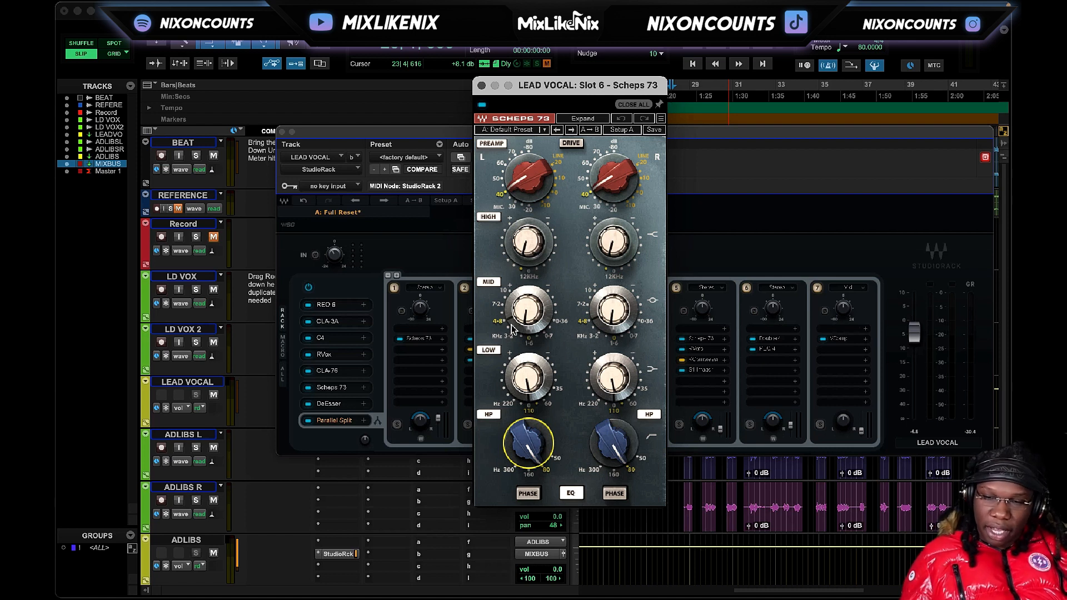
pyautogui.click(340, 401)
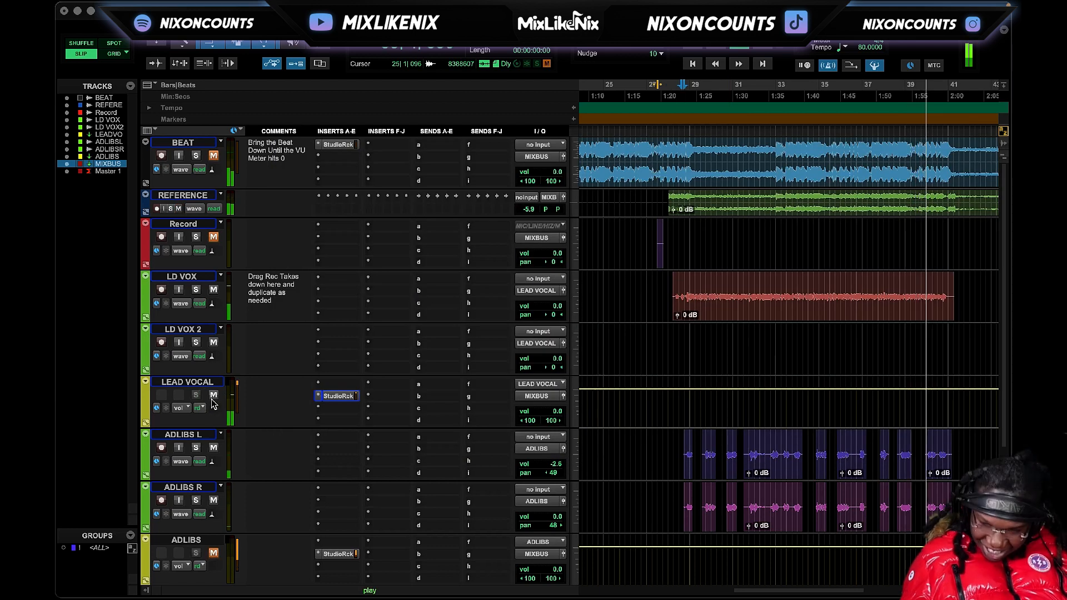
# - Toggle the LEAD VOCAL mute to compare playback, leaving it unmuted, and mute the REFERENCE track
pyautogui.click(214, 396)
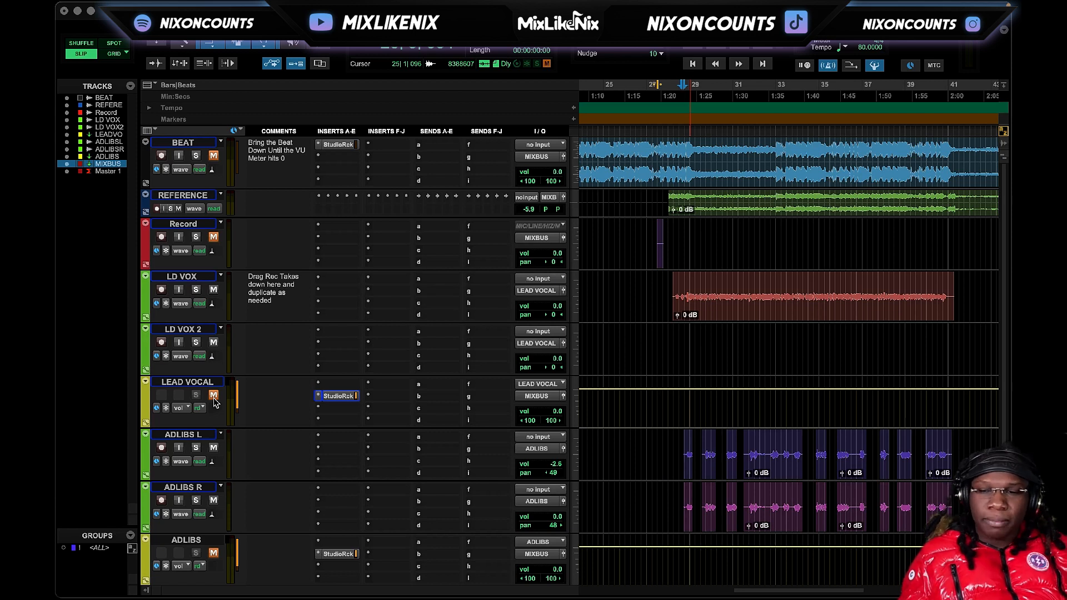
pyautogui.click(178, 208)
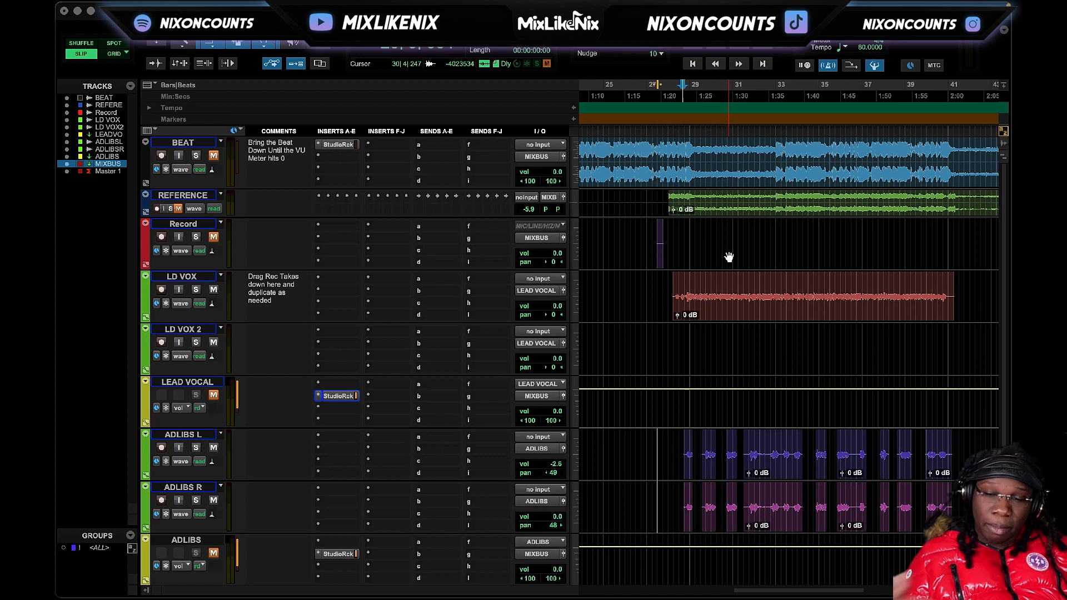
pyautogui.click(213, 394)
pyautogui.click(214, 394)
# - Reopen StudioRack on LEAD VOCAL and examine the Scheps 73 high-pass setting in parallel chain 1
pyautogui.click(350, 395)
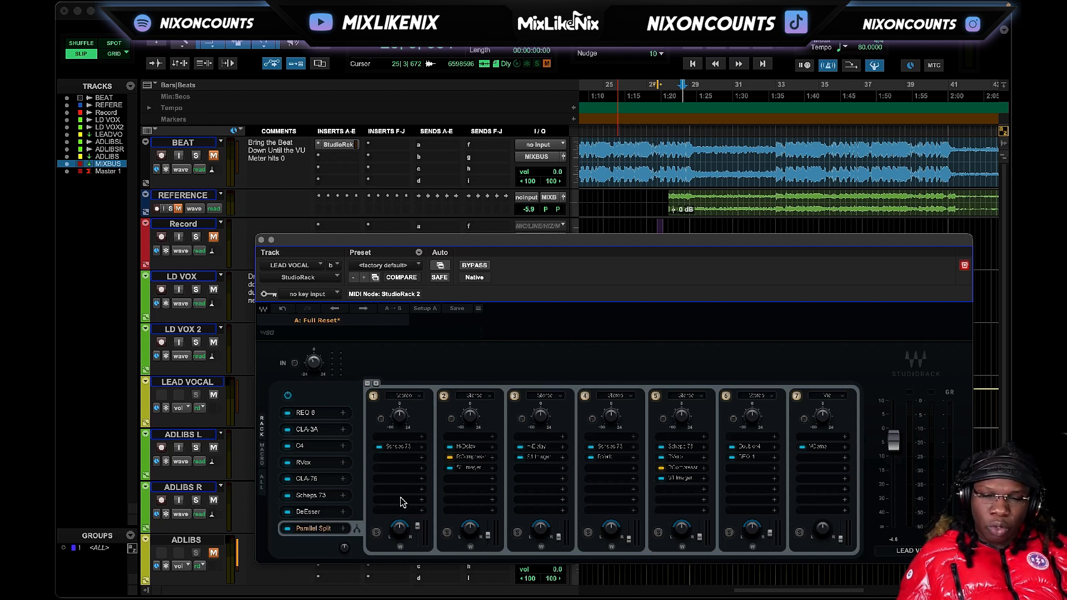
pyautogui.click(400, 447)
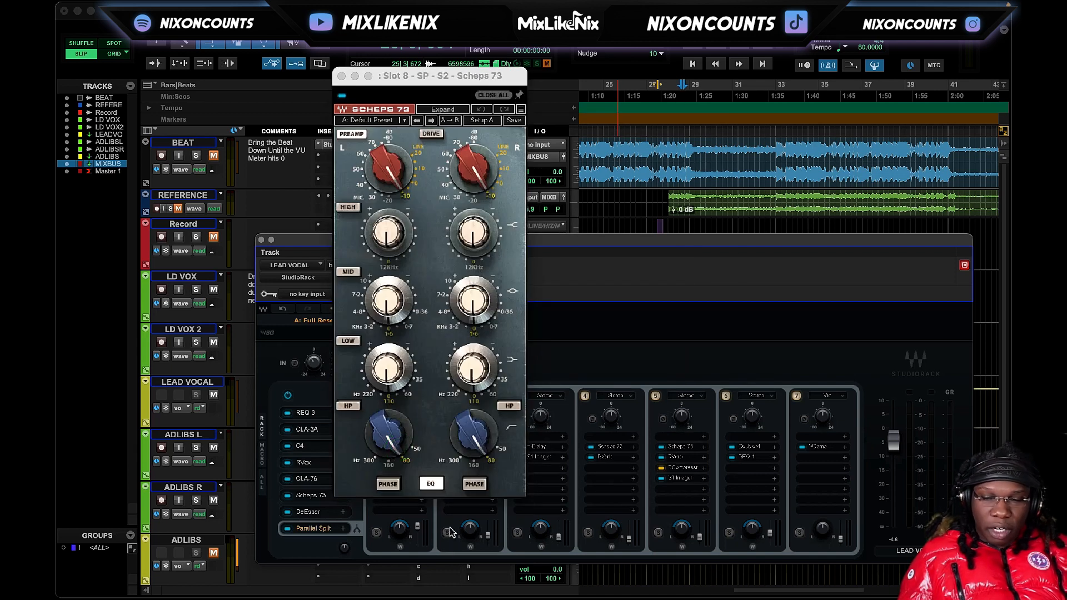
pyautogui.moveTo(425, 84); pyautogui.dragTo(657, 71)
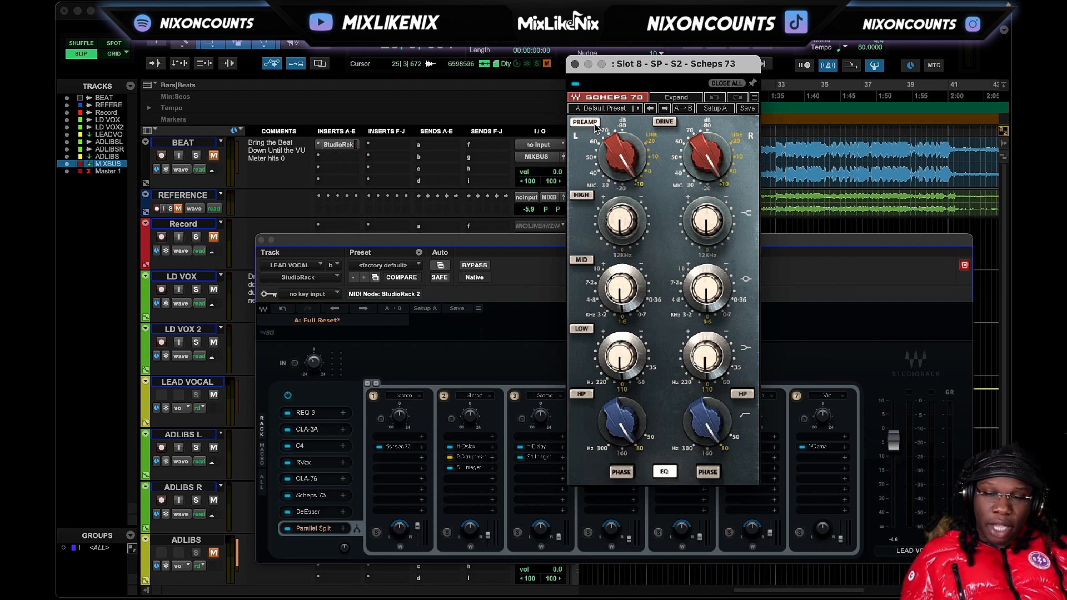
pyautogui.click(632, 418)
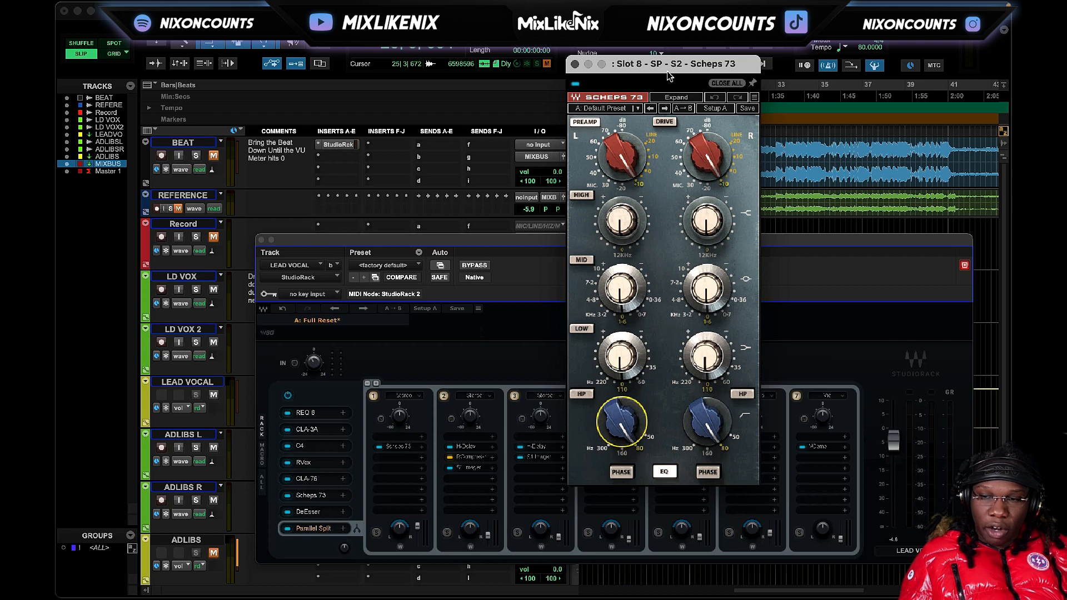
pyautogui.moveTo(669, 76); pyautogui.dragTo(639, 61)
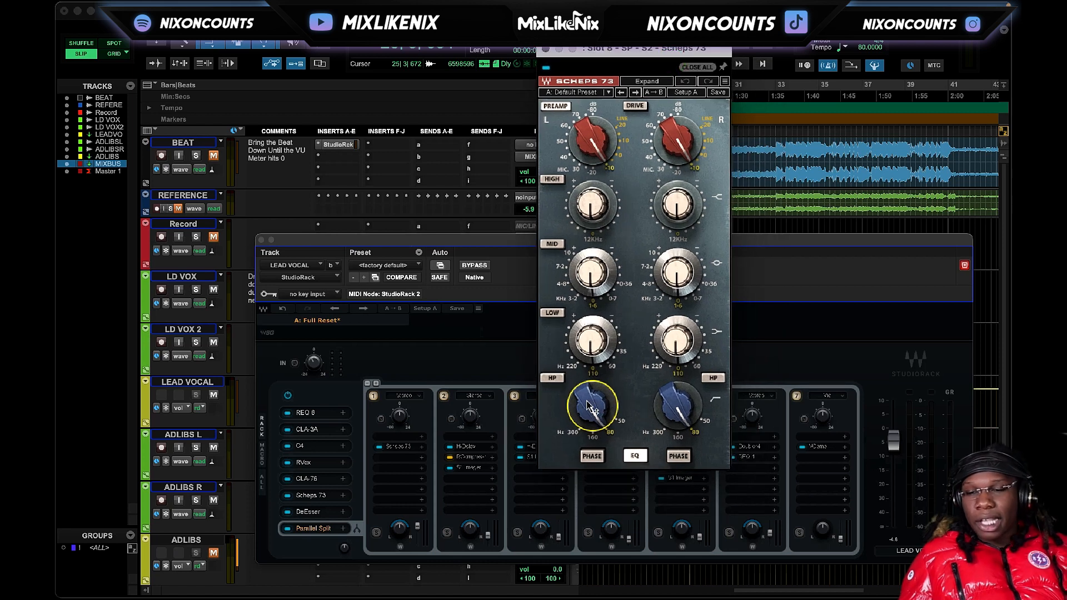
pyautogui.moveTo(586, 410)
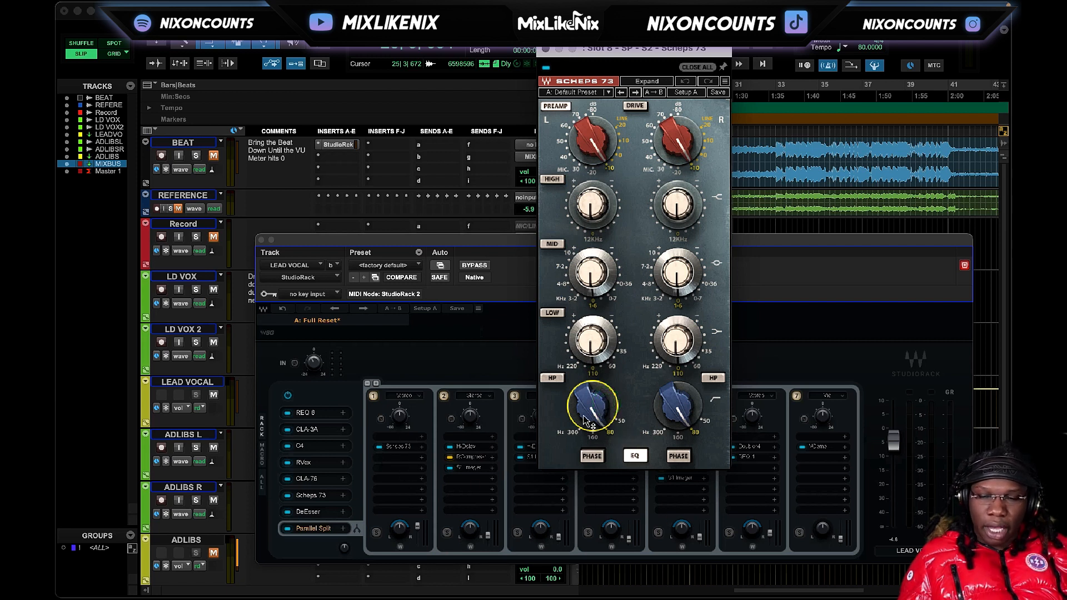
# - Examine the H-Delay, RCompressor and S1 Imager settings in parallel chain 2, closing the imager at the end
pyautogui.click(465, 449)
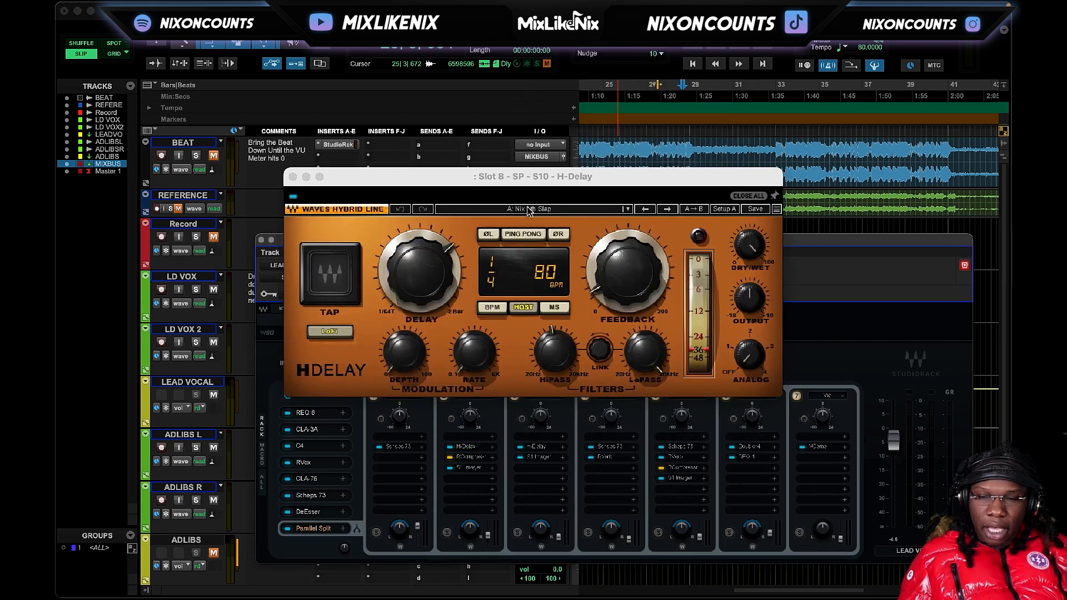
pyautogui.click(466, 457)
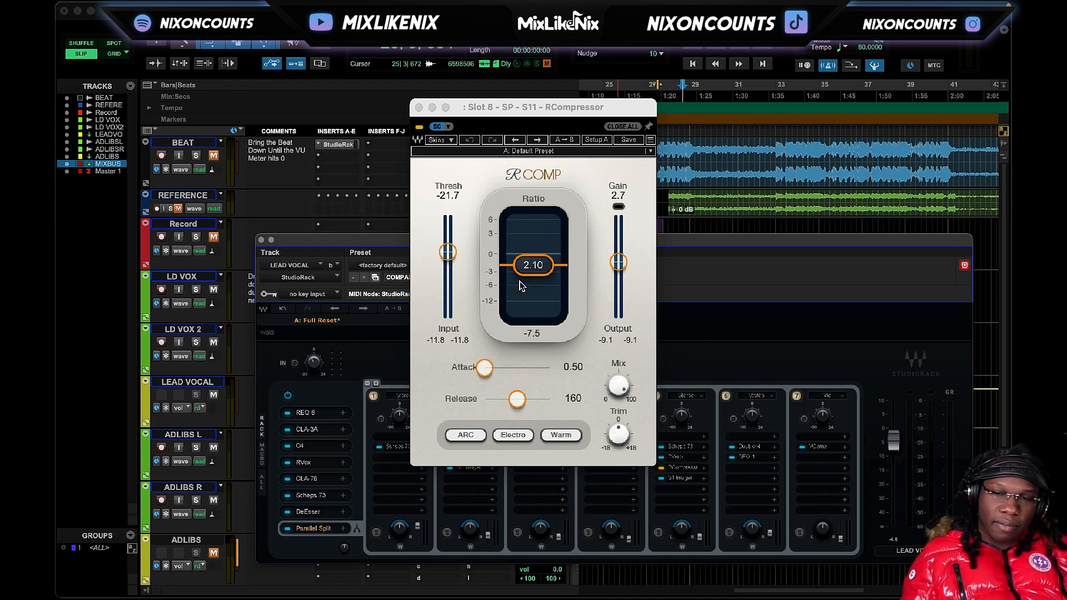
pyautogui.click(447, 126)
pyautogui.click(418, 107)
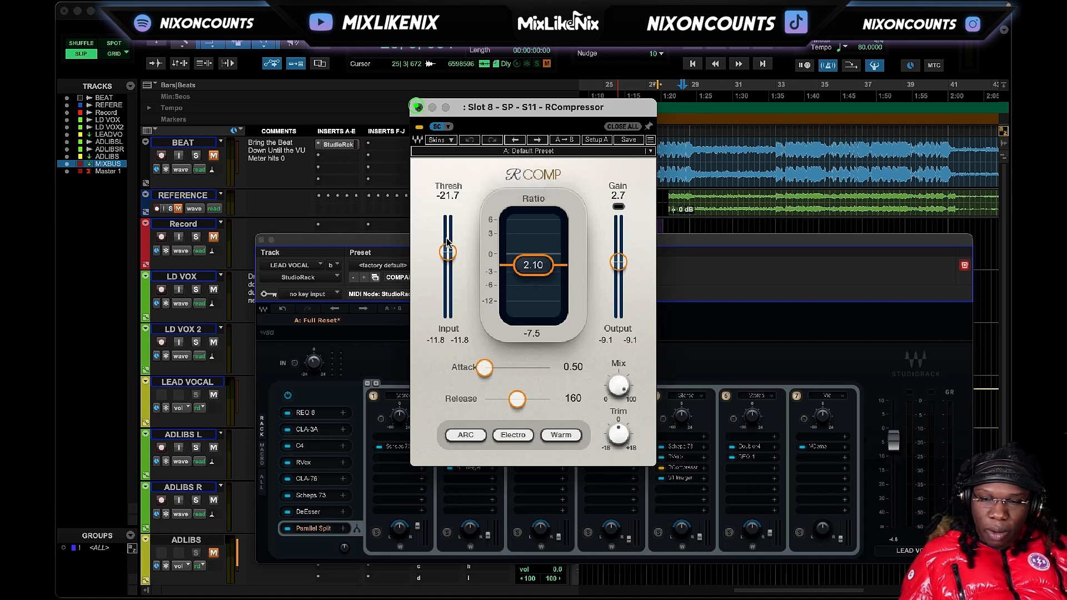
pyautogui.click(418, 106)
pyautogui.click(474, 467)
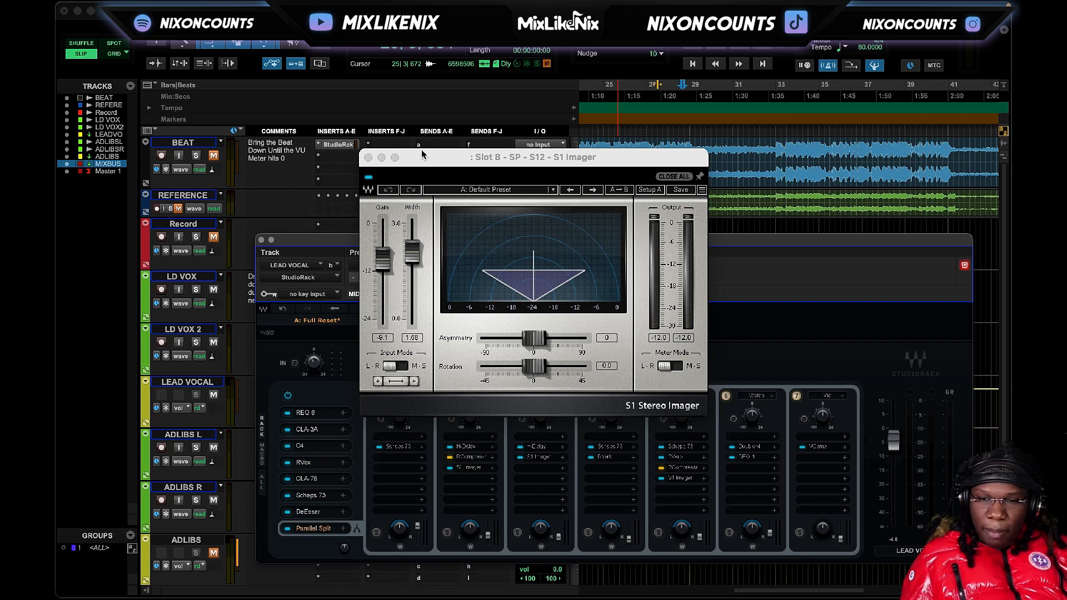
pyautogui.click(367, 158)
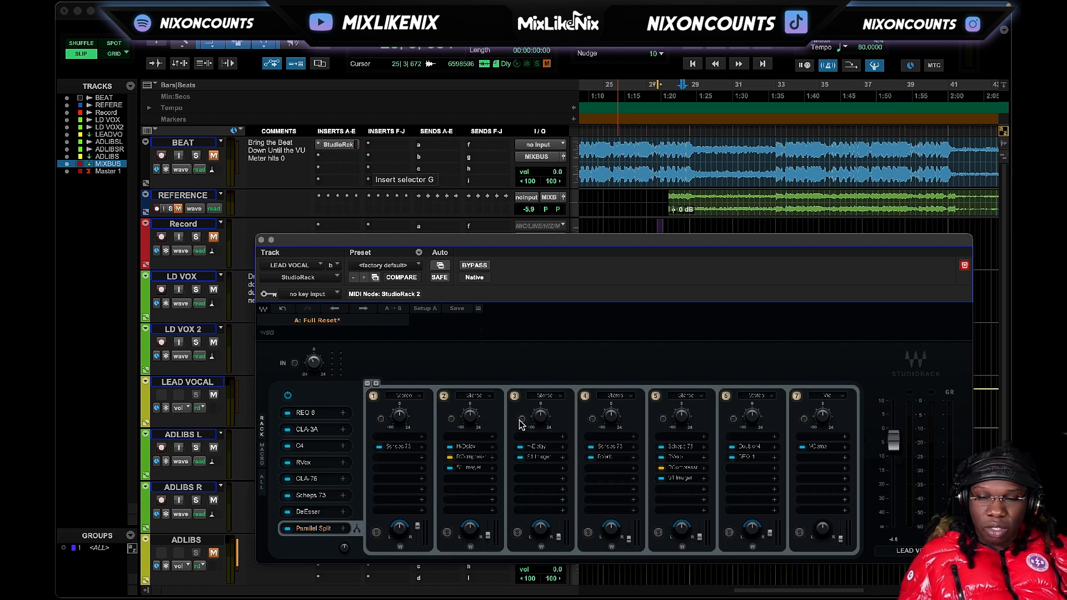
# - Examine the H-Delay and S1 Imager in parallel chain 3, and close the imager
pyautogui.click(538, 447)
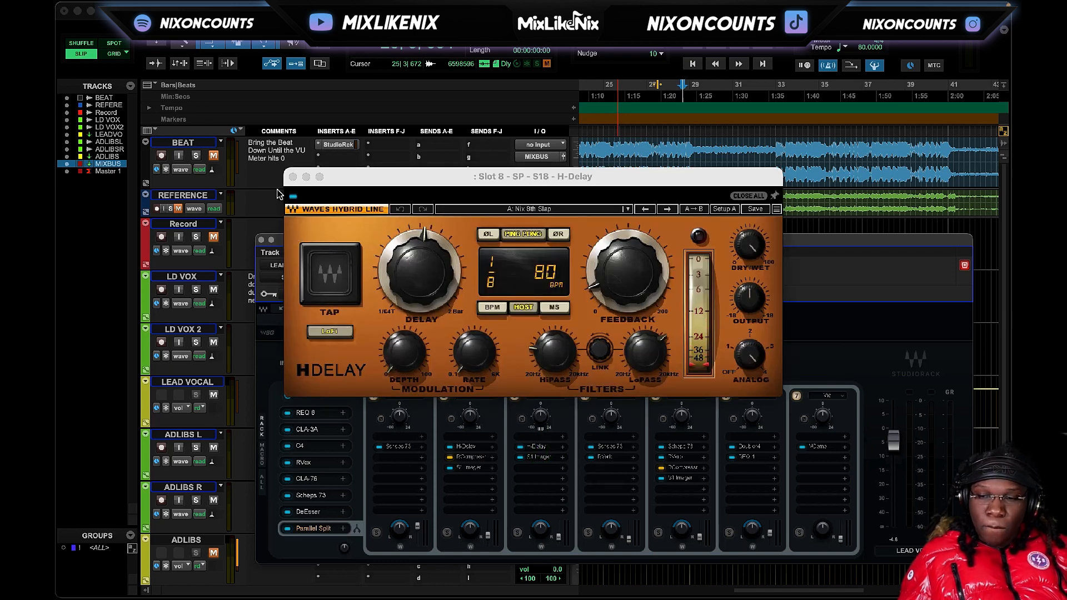
pyautogui.click(536, 456)
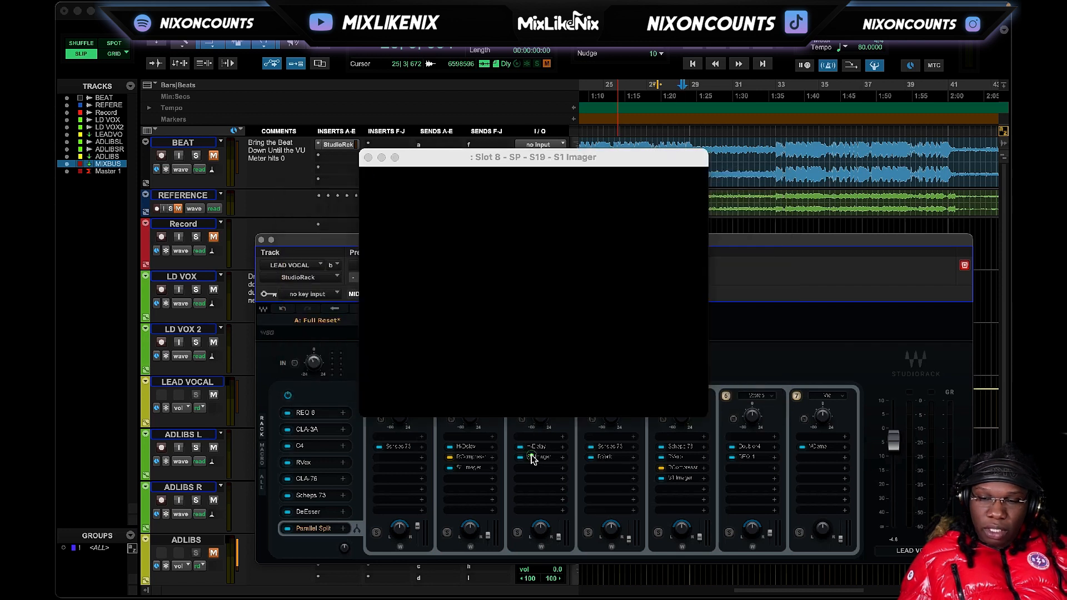
pyautogui.click(368, 158)
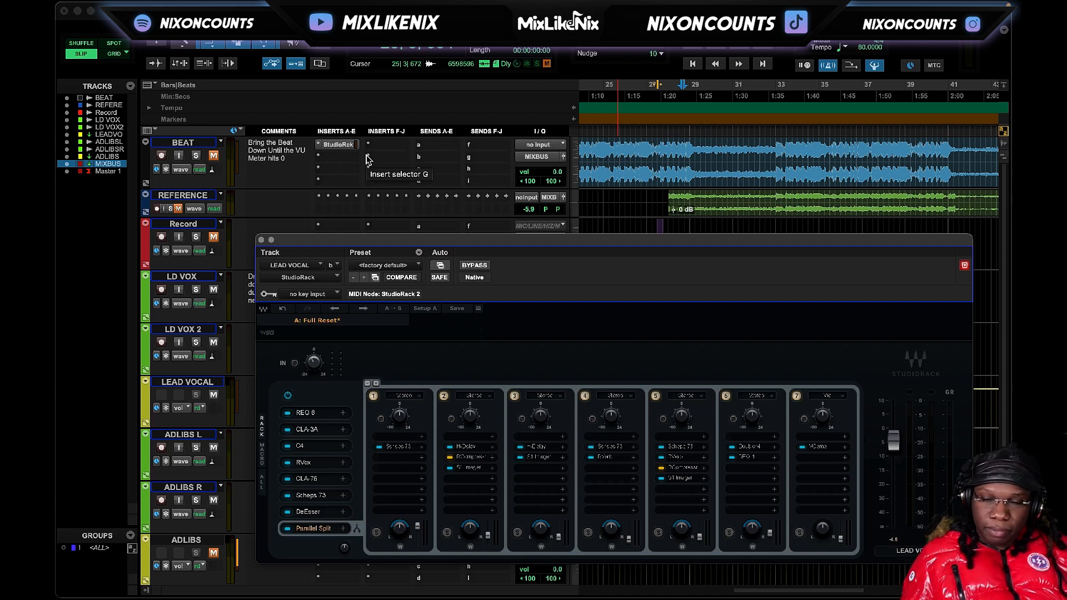
# - Examine the Scheps 73 drive and equalizer settings in parallel chain 4, and open the chain's second plugin
pyautogui.click(611, 446)
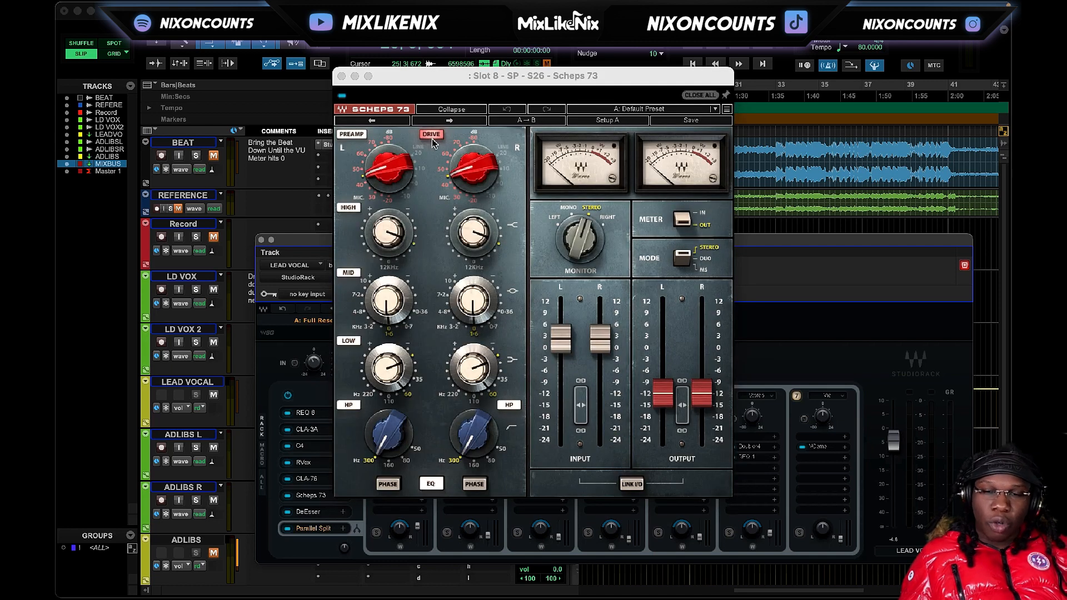
pyautogui.moveTo(553, 83); pyautogui.dragTo(400, 66)
pyautogui.click(615, 455)
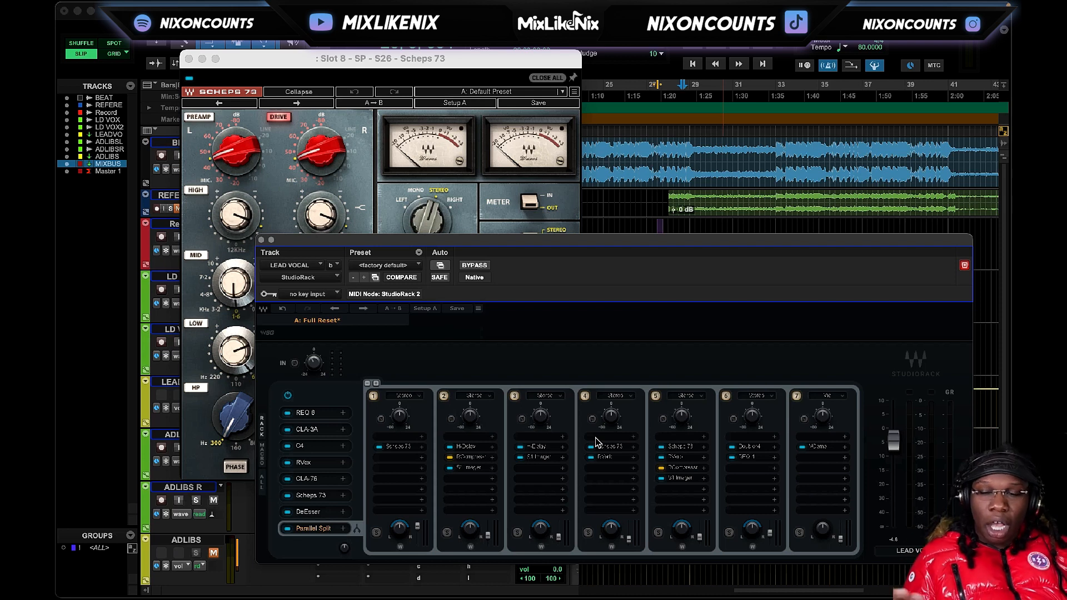
# - Examine the Scheps 73, RVerb and RCompressor settings in parallel chain 5
pyautogui.click(680, 446)
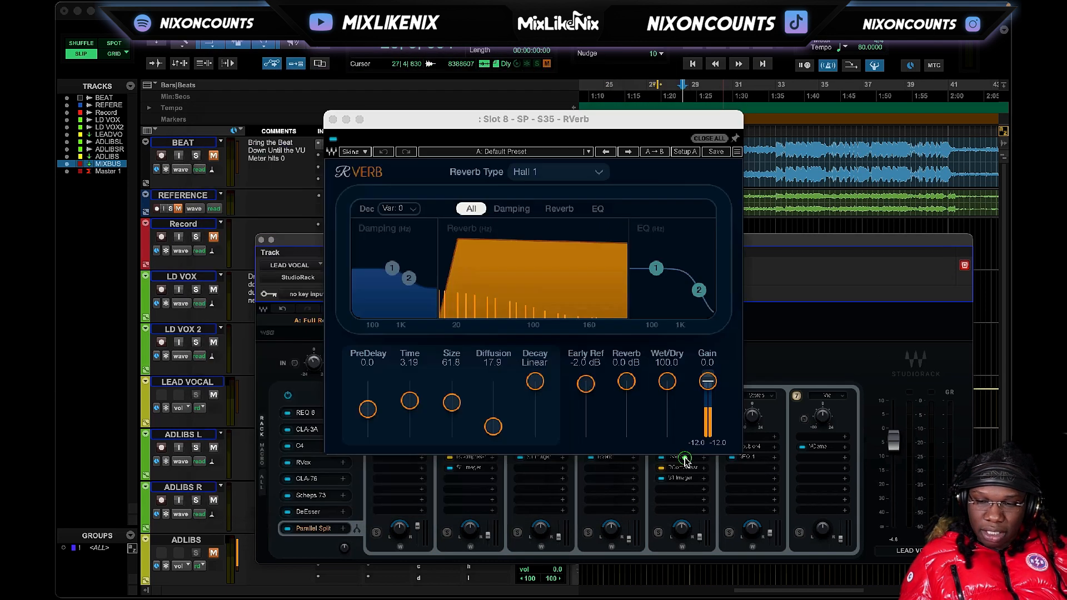
pyautogui.click(682, 457)
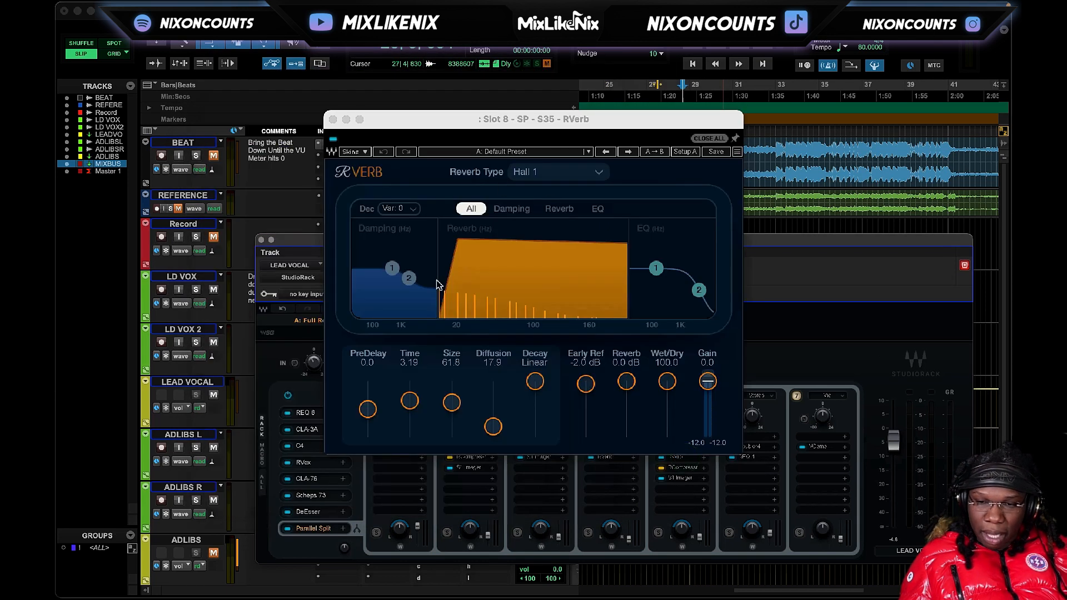
pyautogui.click(675, 471)
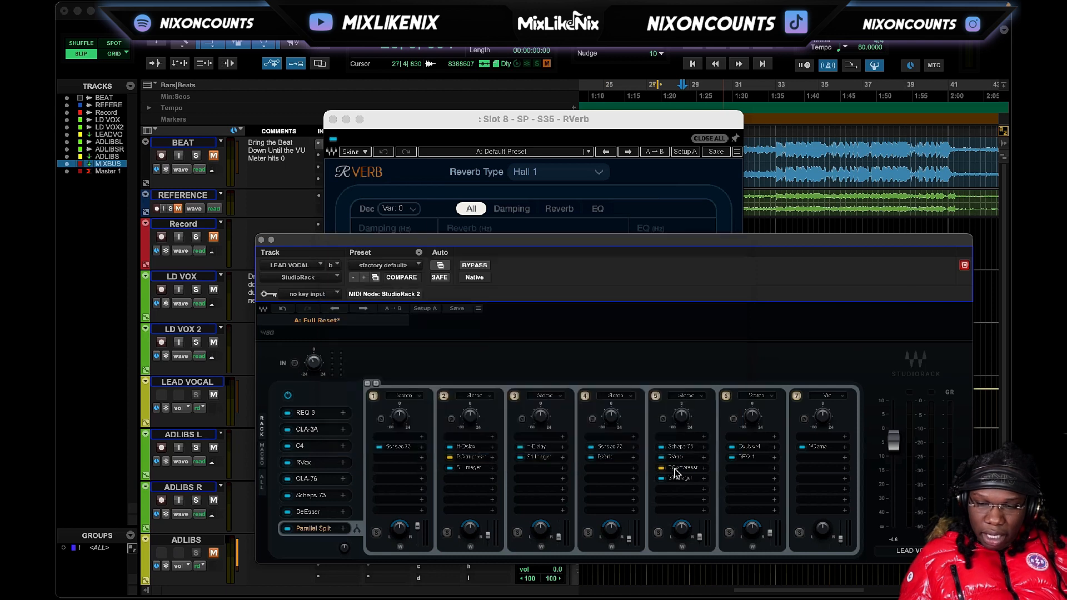
pyautogui.click(675, 471)
pyautogui.click(676, 470)
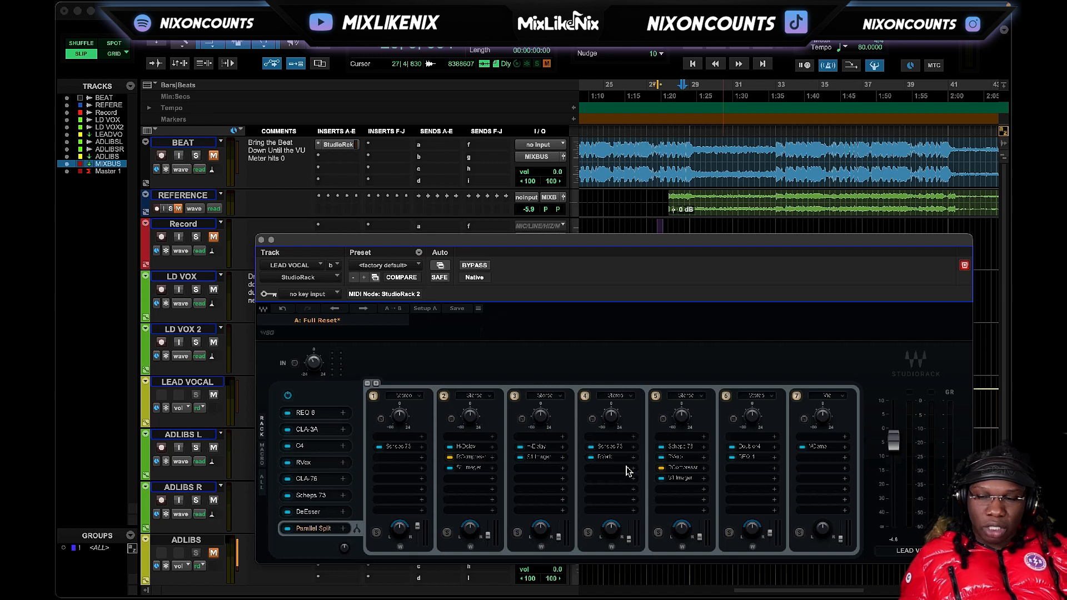
# - Examine the Doubler4 and REQ 4 settings in parallel chain 6, closing each plugin
pyautogui.click(749, 446)
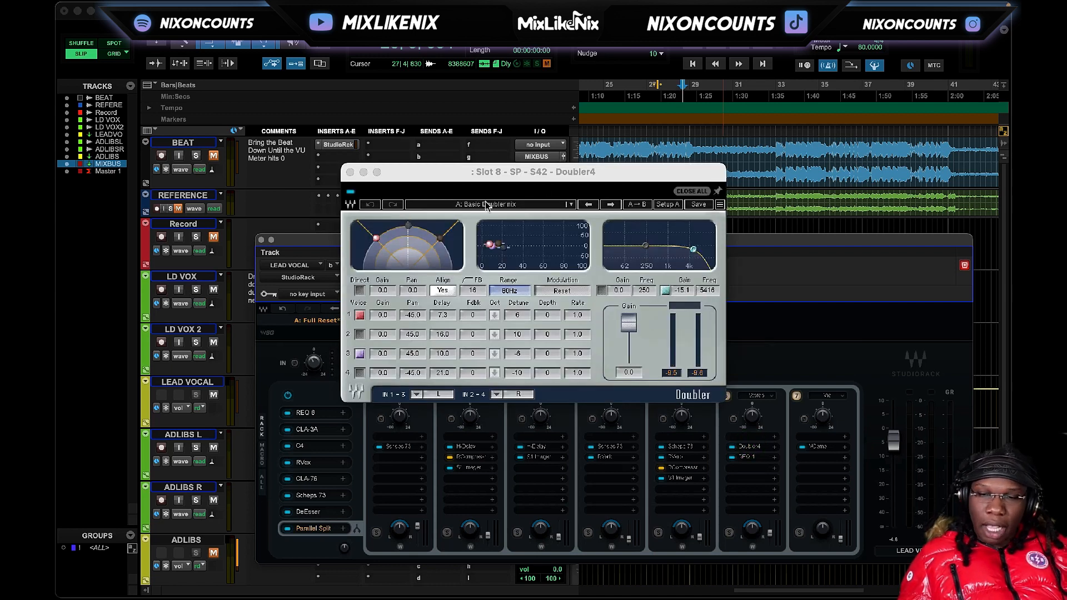
pyautogui.click(349, 172)
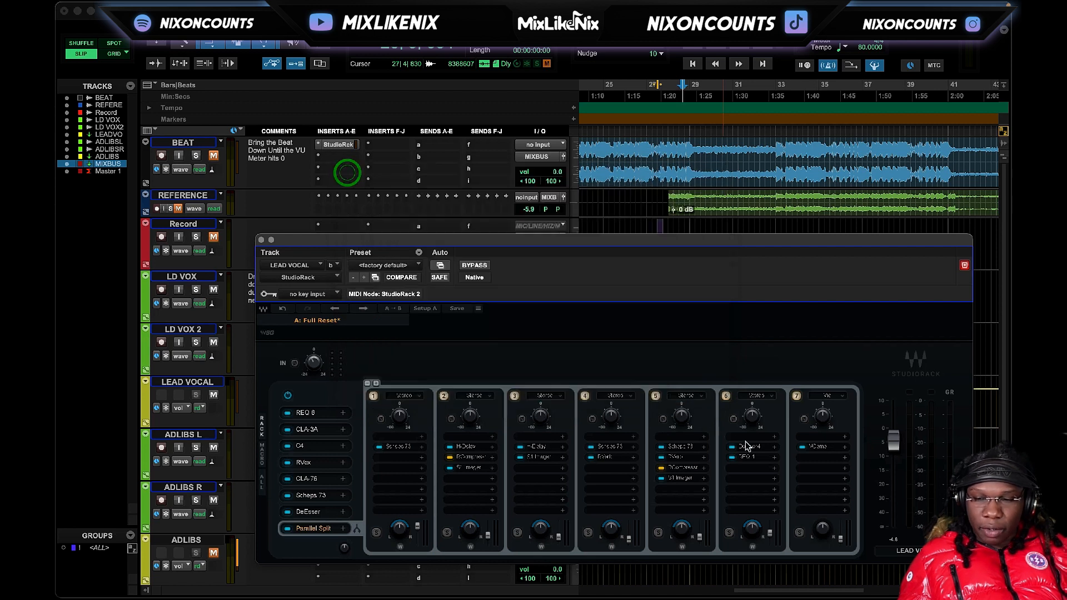
pyautogui.click(747, 457)
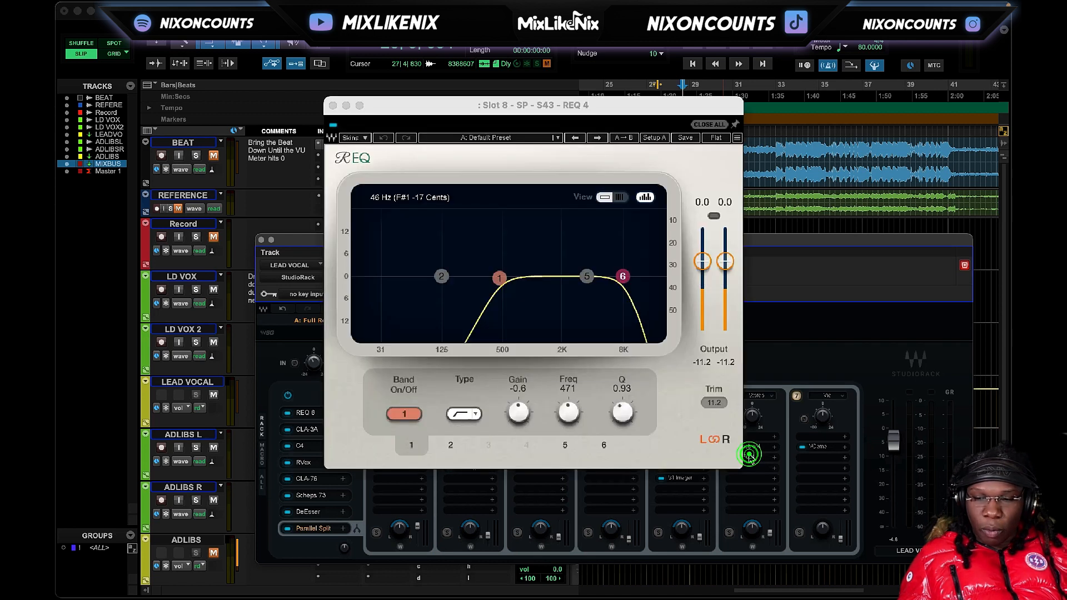
pyautogui.click(213, 155)
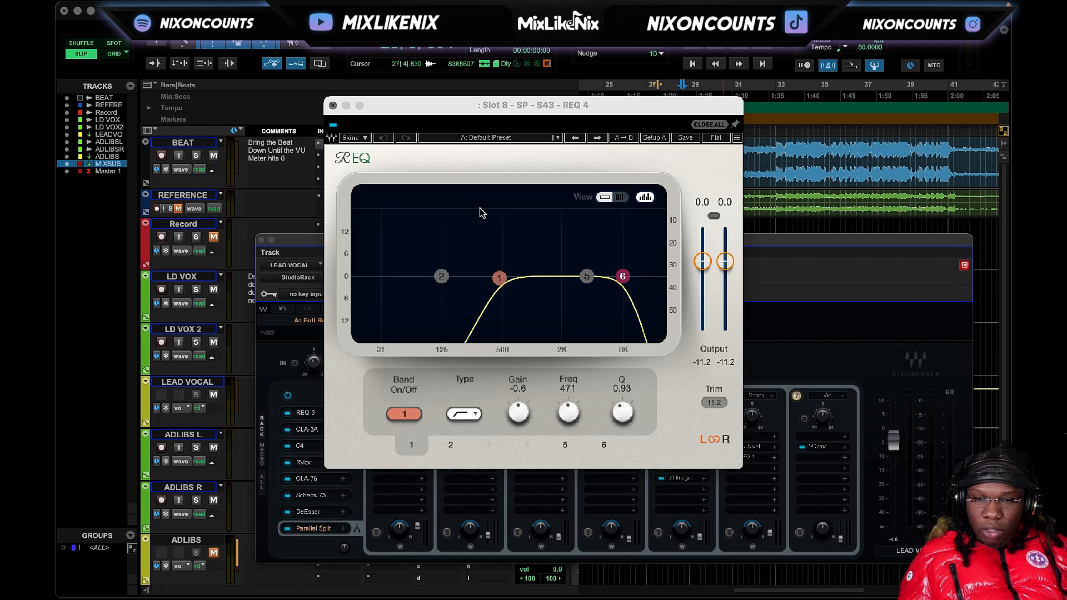
pyautogui.click(332, 105)
# - Examine the VComp in parallel chain 7, and close the LEAD VOCAL StudioRack
pyautogui.click(819, 447)
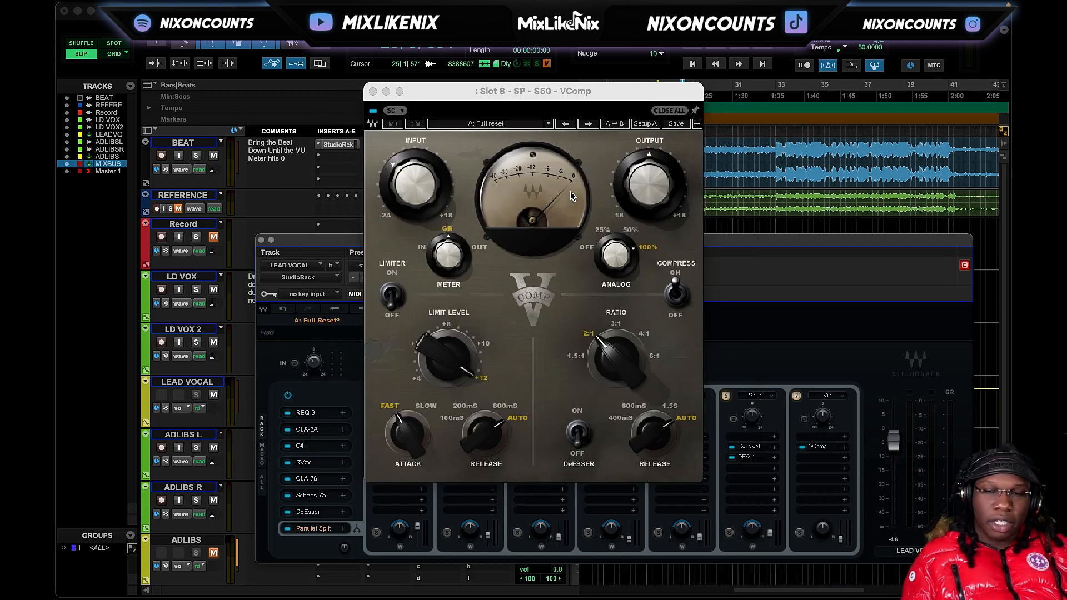
pyautogui.click(755, 113)
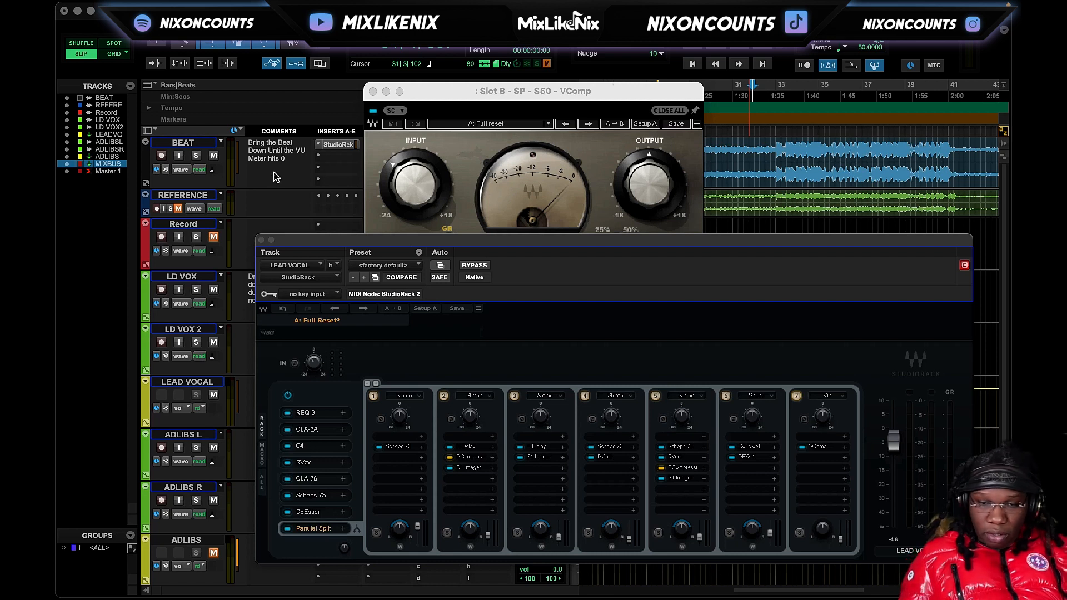
pyautogui.keyDown('alt'); pyautogui.click(262, 240); pyautogui.keyUp('alt')
# - Unmute the ADLIBS track and open its StudioRack
pyautogui.scroll(-1, 336, 433)
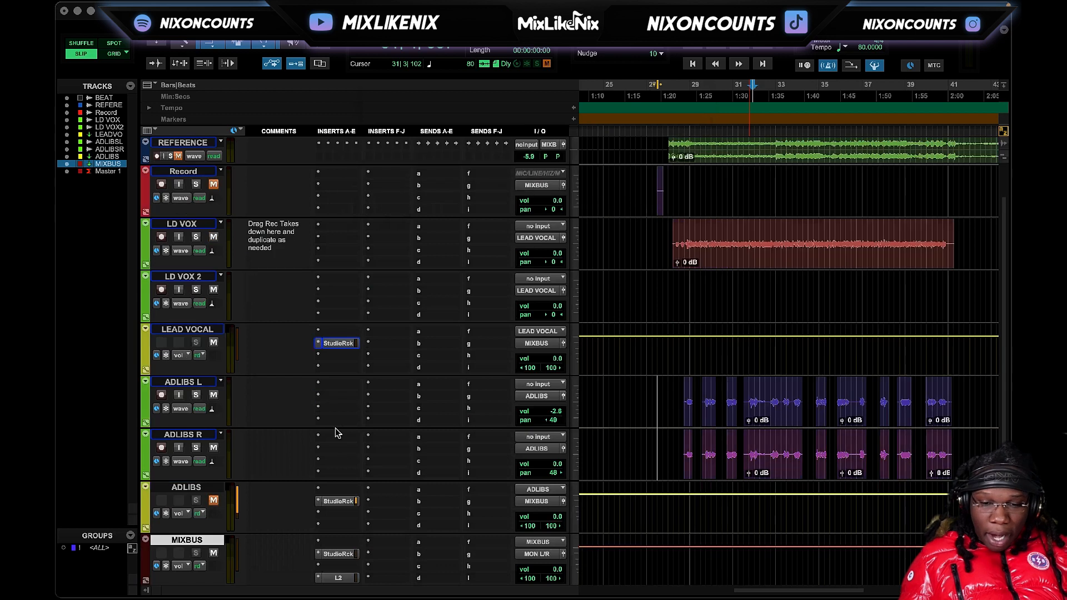
pyautogui.click(213, 500)
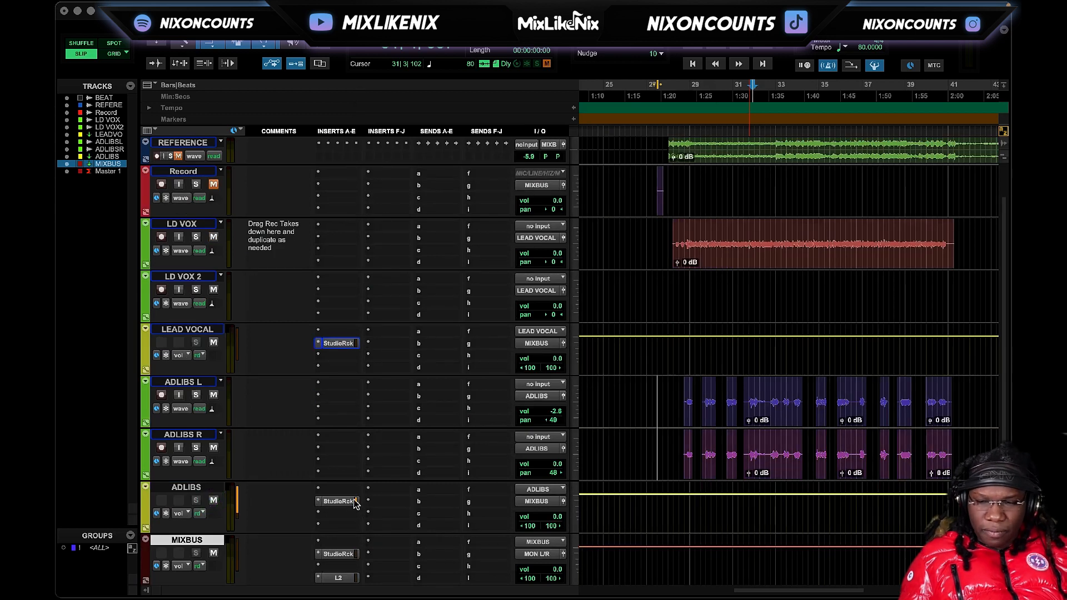
pyautogui.click(338, 501)
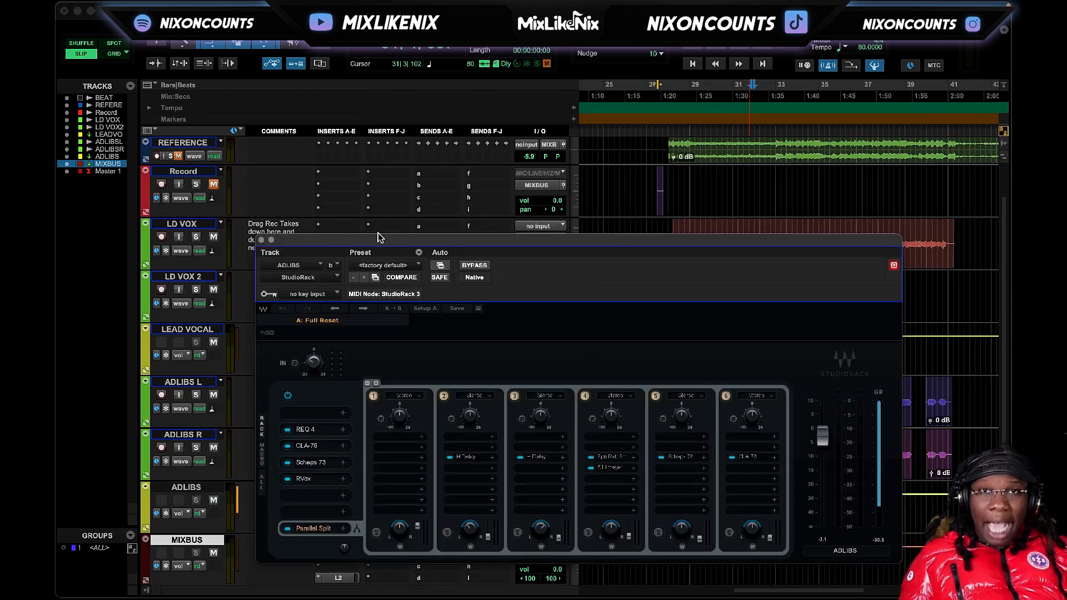
# - Reposition the ADLIBS StudioRack window and listen to the ad-libs from around bar 28
pyautogui.moveTo(420, 238); pyautogui.dragTo(342, 218)
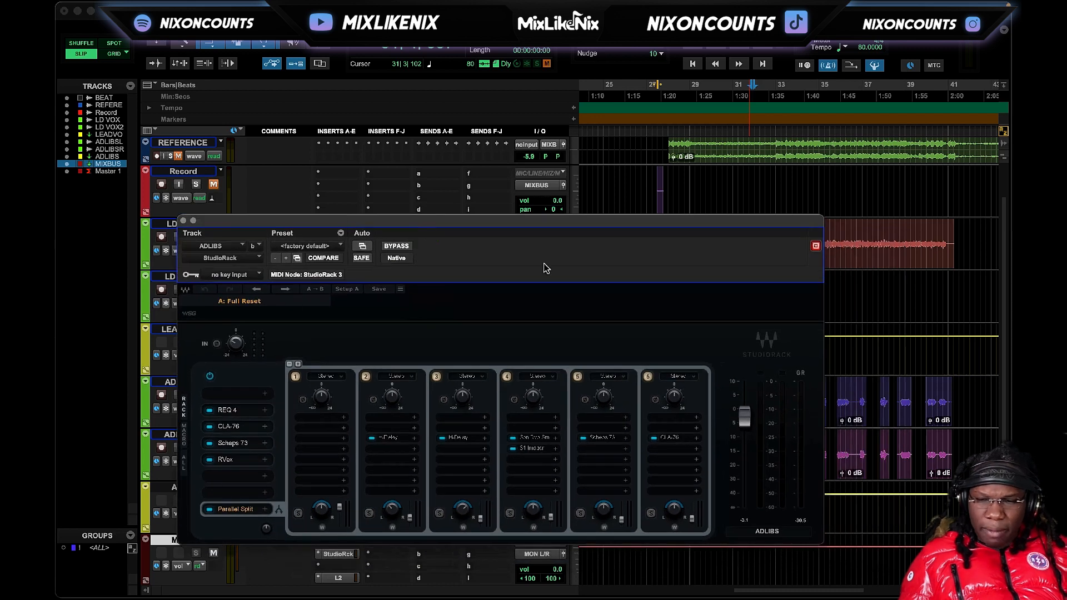
pyautogui.moveTo(562, 220); pyautogui.dragTo(620, 403)
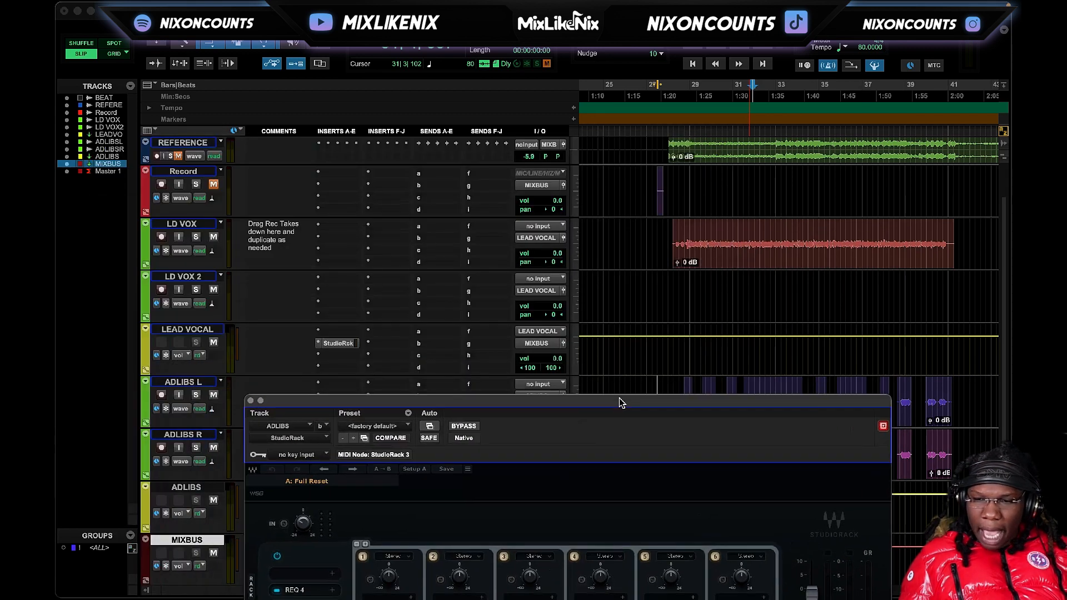
pyautogui.click(679, 89)
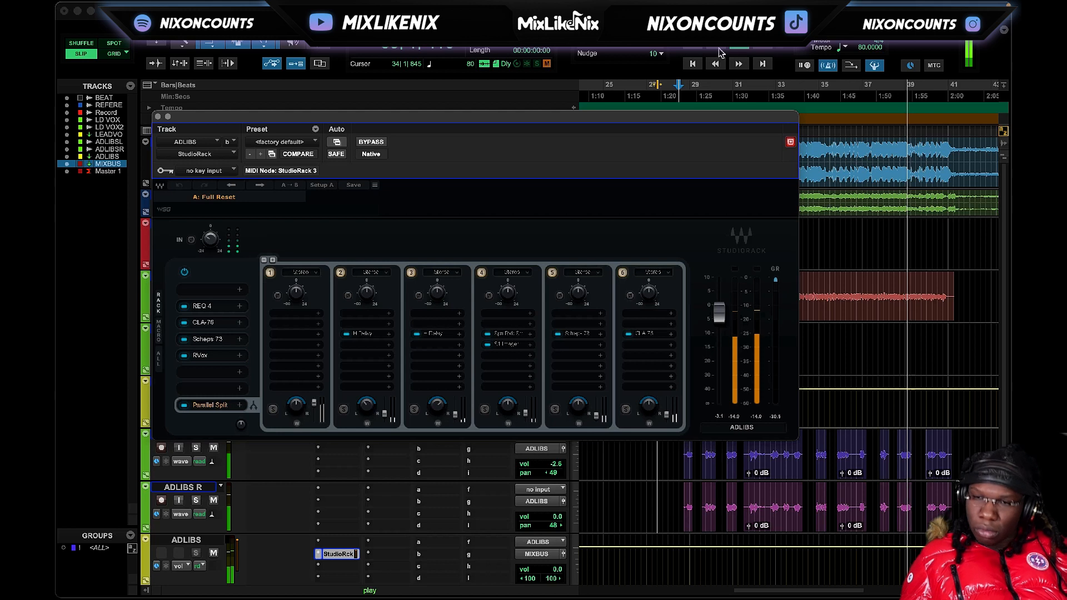
pyautogui.click(717, 52)
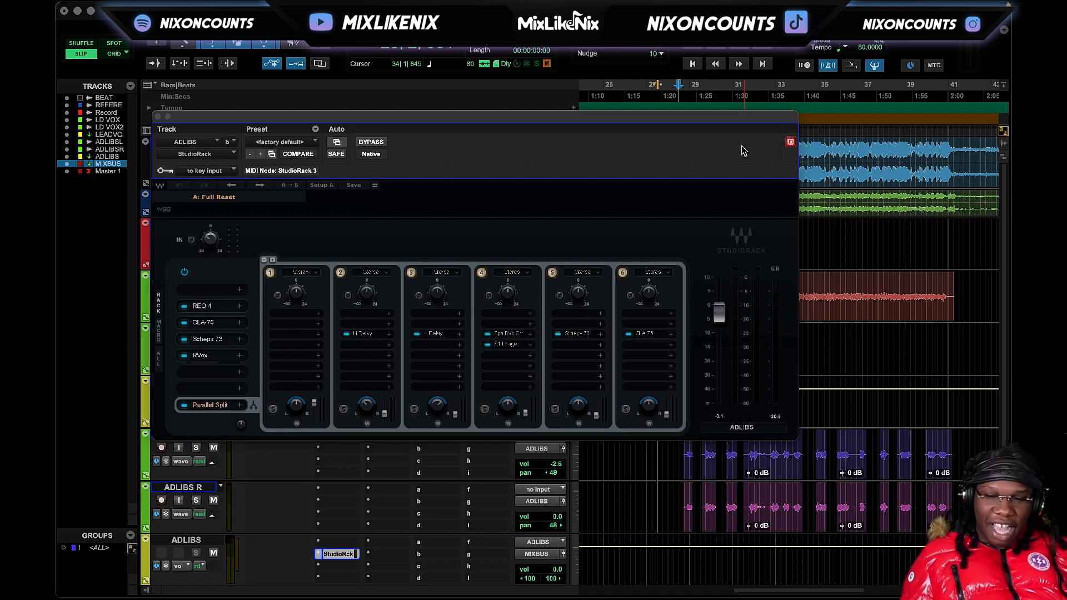
# - Examine the REQ 4 low-cut, high-cut and bell bands on ADLIBS
pyautogui.click(220, 304)
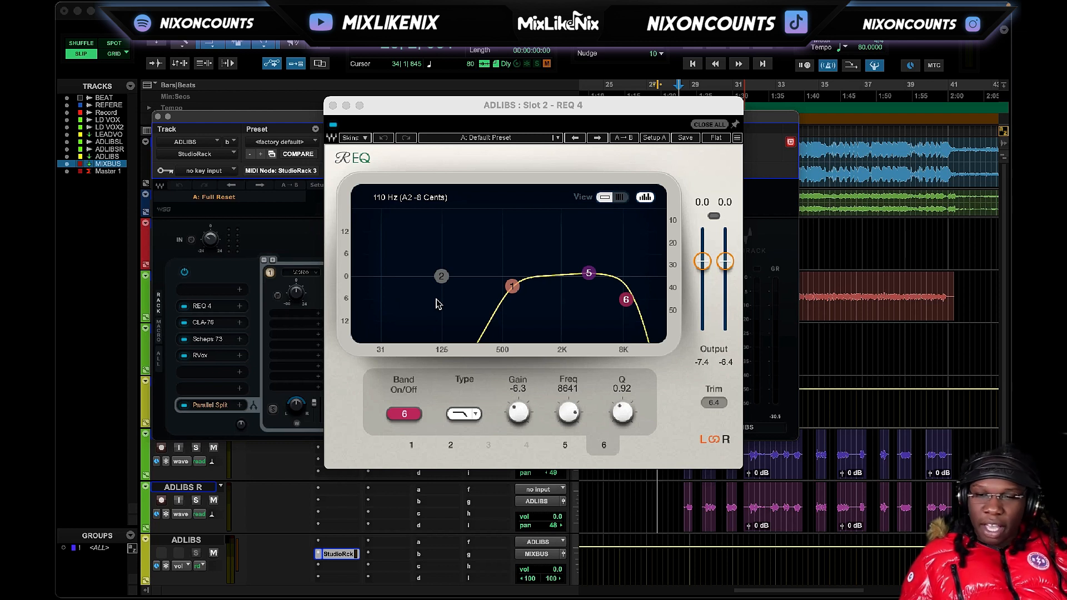
pyautogui.click(511, 286)
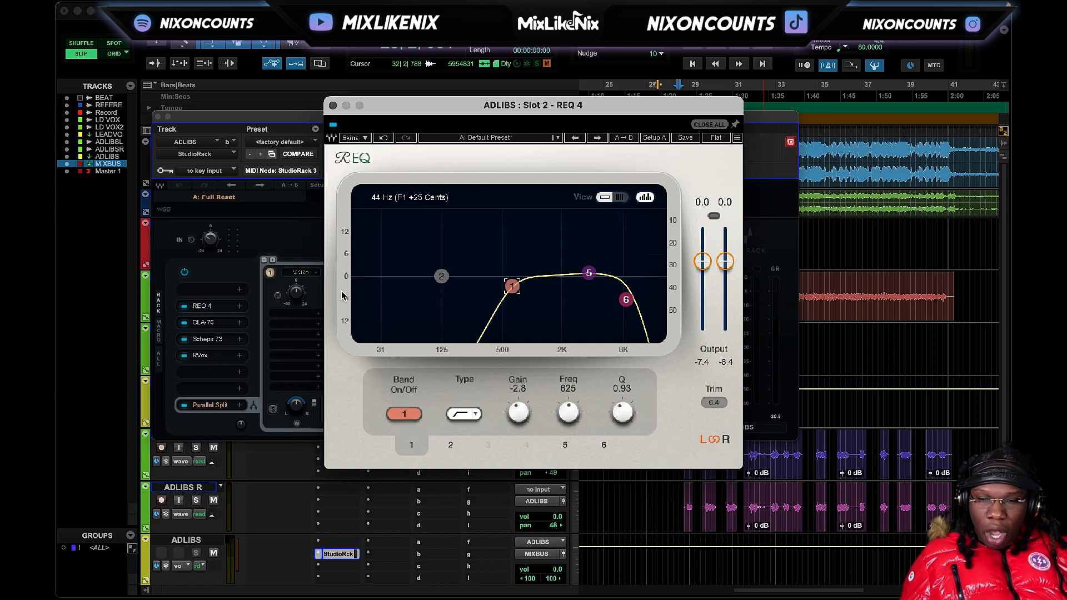
pyautogui.click(631, 300)
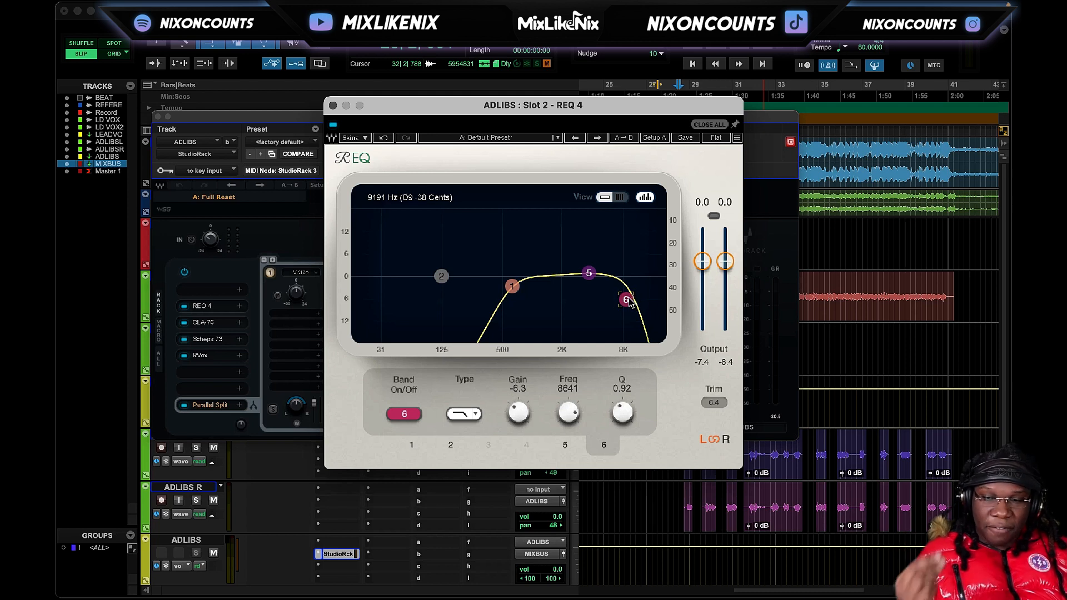
pyautogui.click(589, 272)
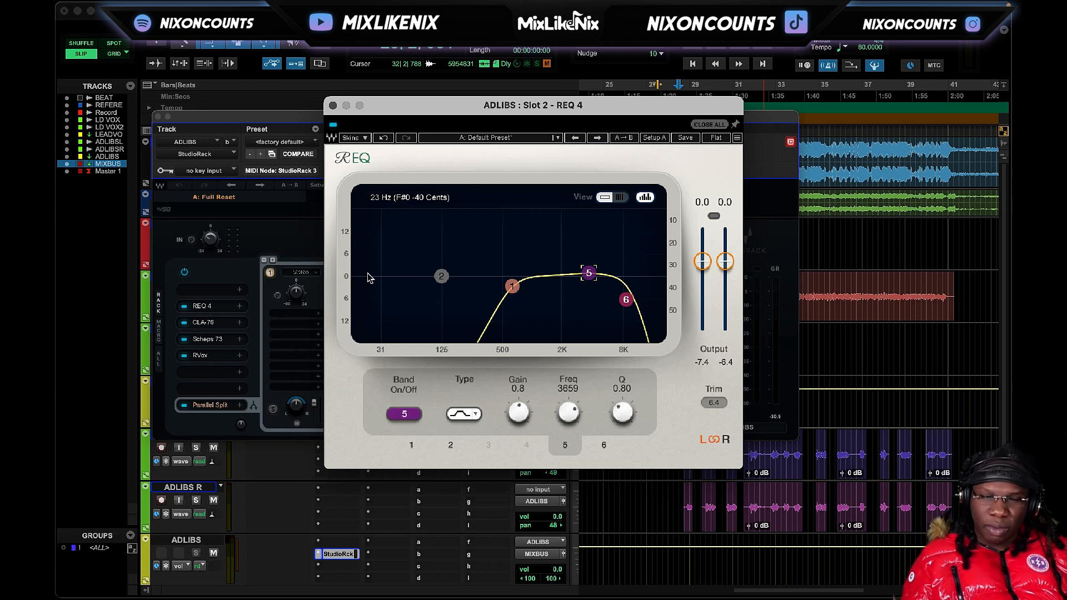
# - Examine the CLA-76 attack setting on ADLIBS and listen to the compression from around bar 29
pyautogui.click(198, 322)
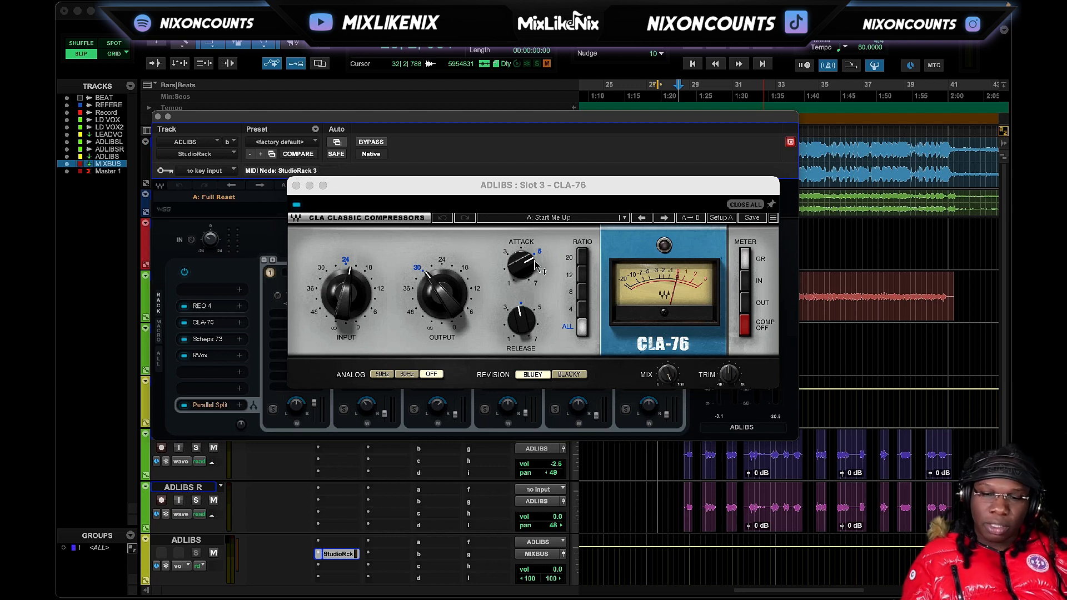
pyautogui.moveTo(537, 268); pyautogui.dragTo(539, 285)
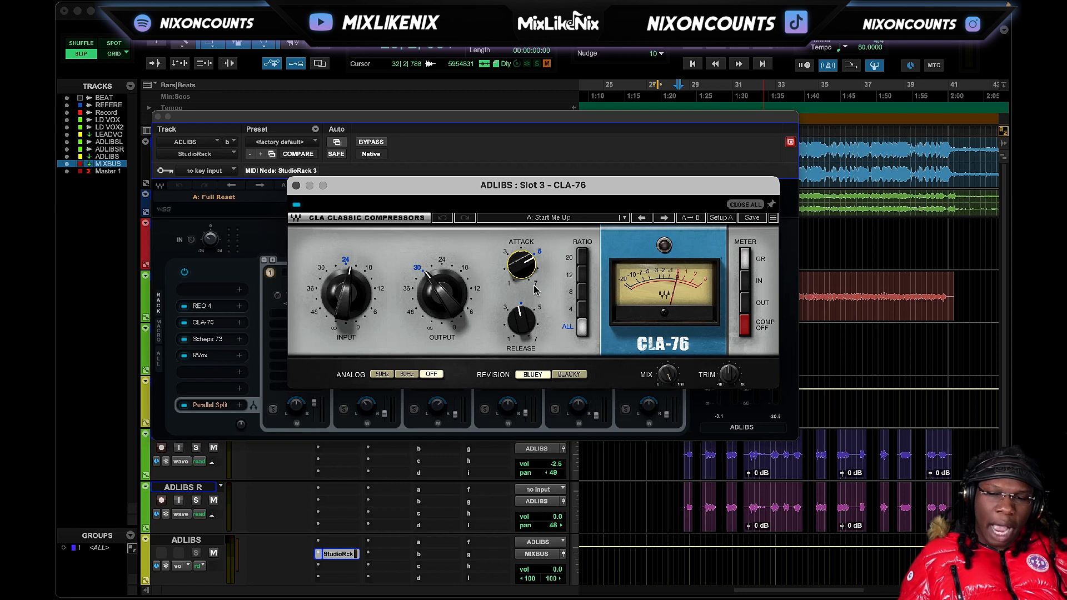
pyautogui.moveTo(540, 272)
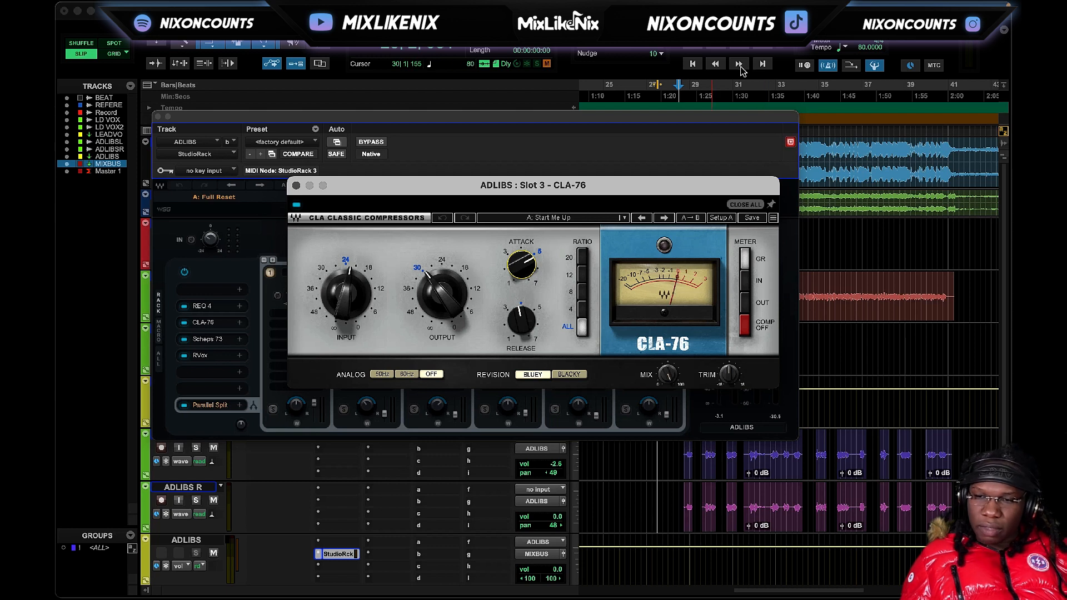
pyautogui.click(706, 96)
pyautogui.press('space')
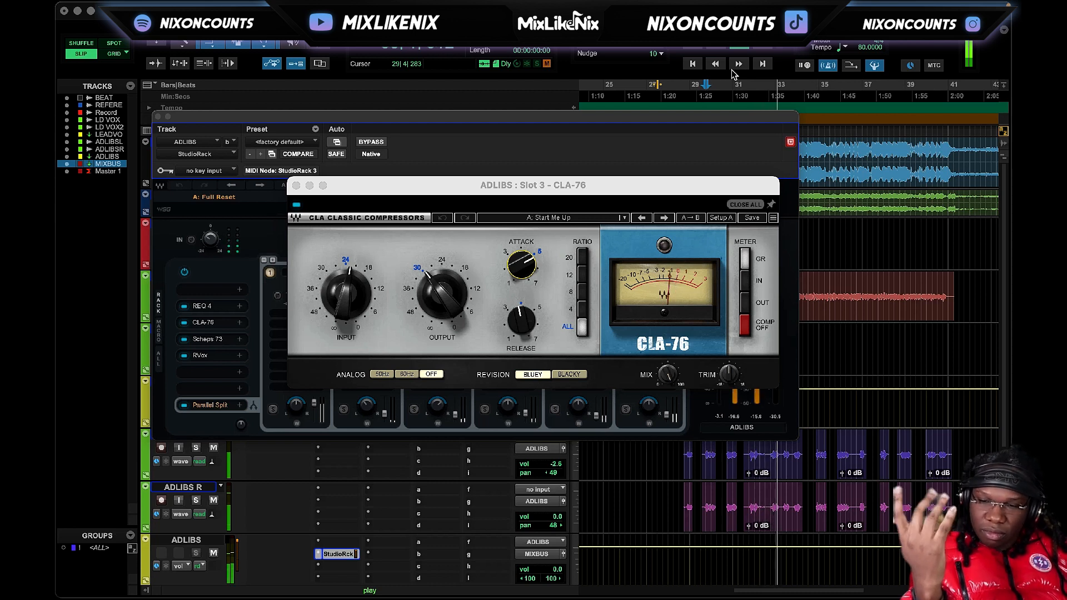
pyautogui.press('space')
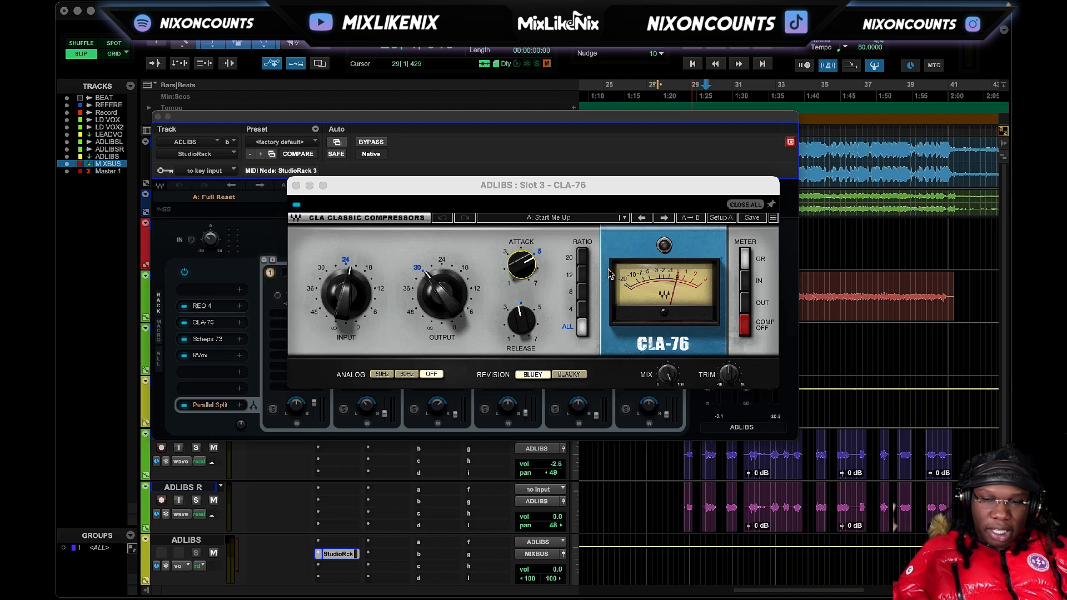
# - Examine the Scheps 73 preamp and low-band settings and the RVox settings on ADLIBS, closing RVox at the end
pyautogui.click(206, 339)
pyautogui.moveTo(450, 183)
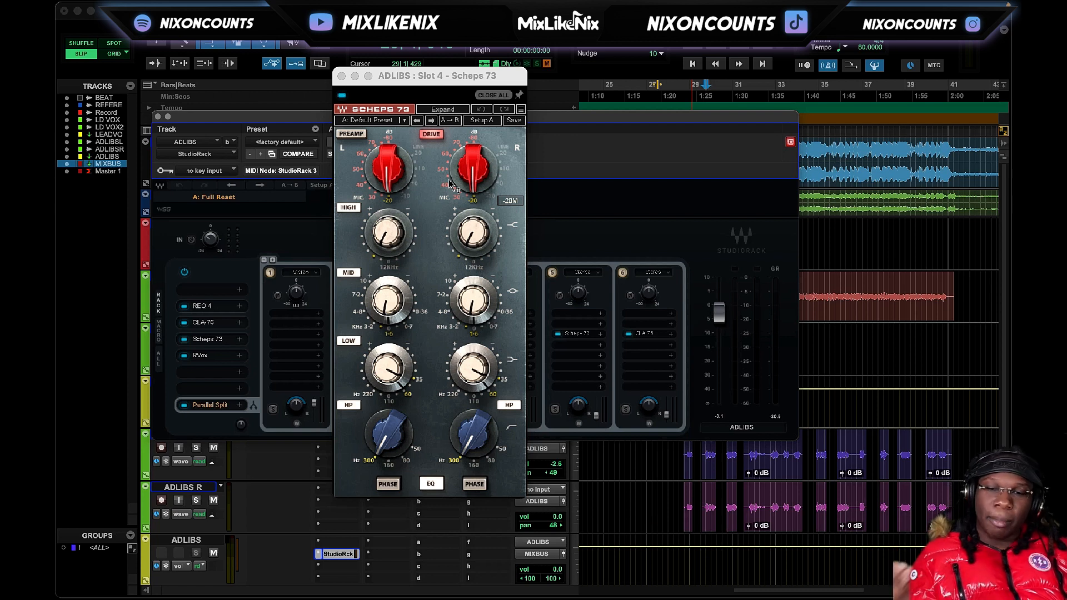
pyautogui.click(473, 179)
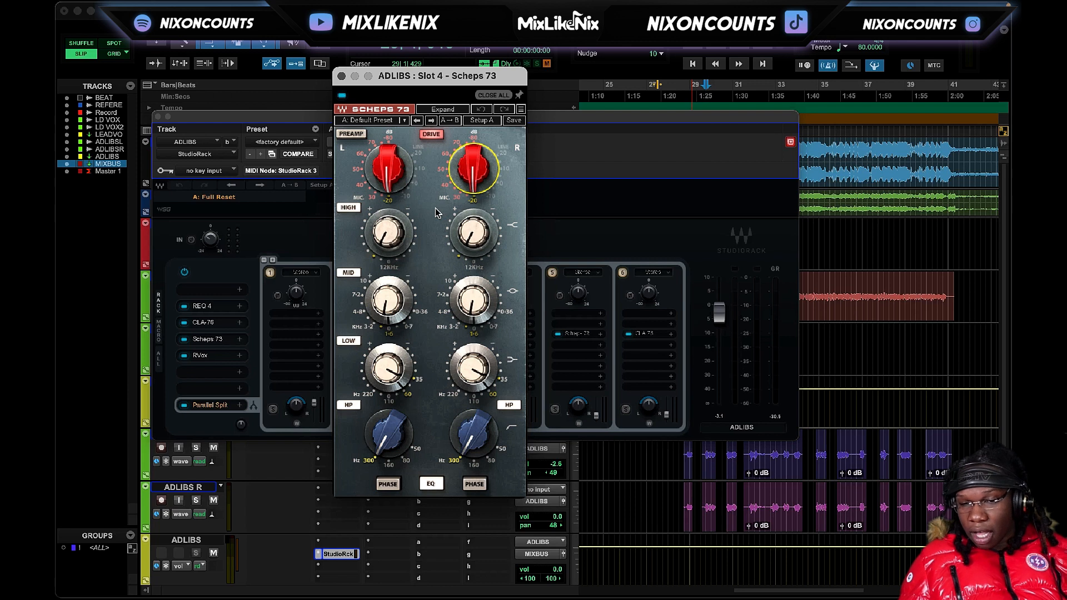
pyautogui.moveTo(478, 169)
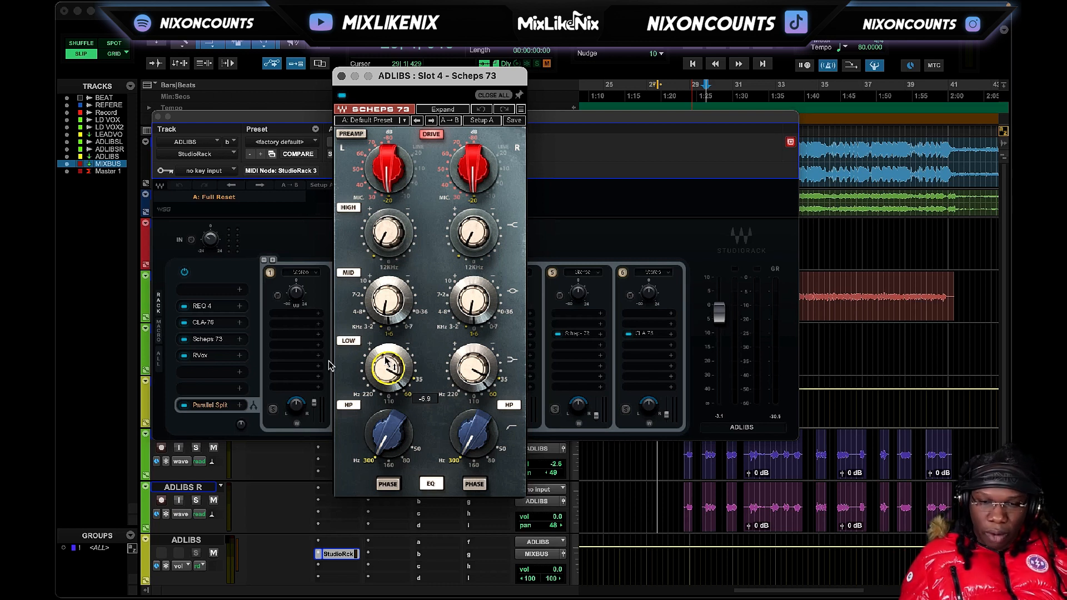
pyautogui.click(207, 357)
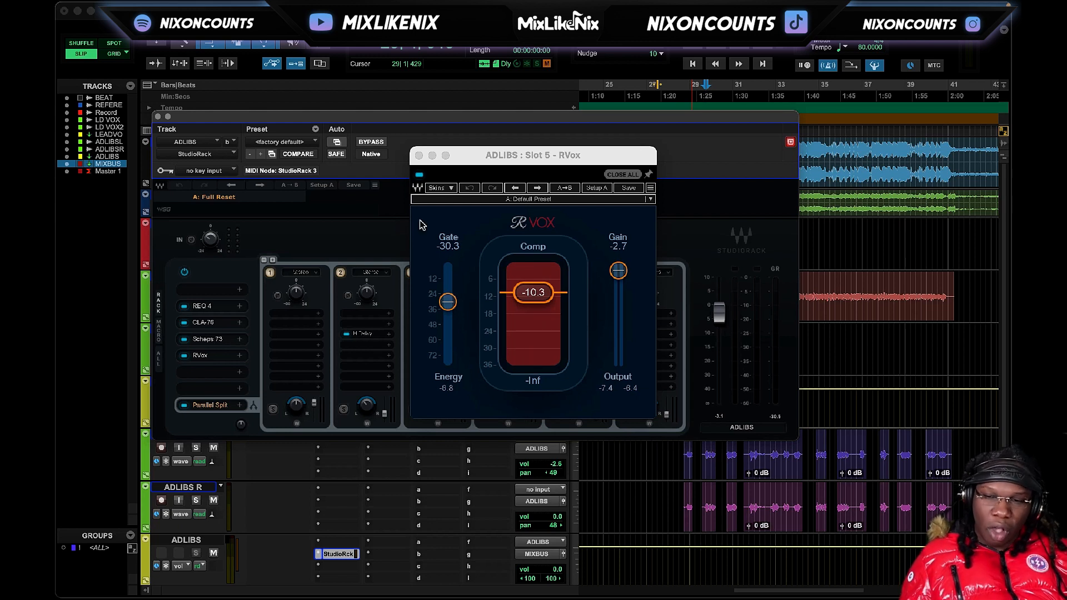
pyautogui.click(419, 155)
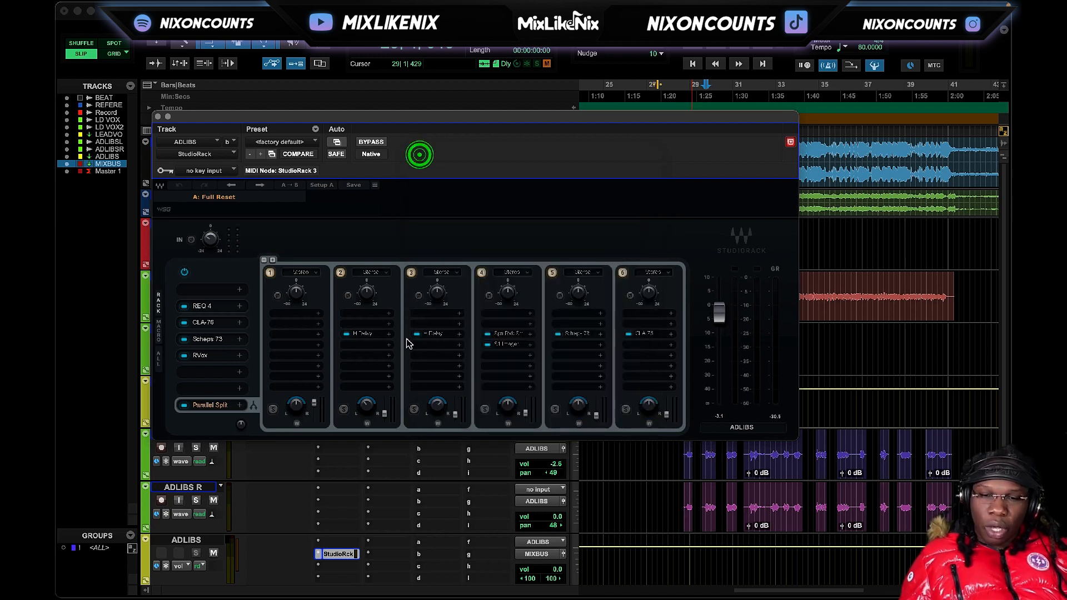
# - Examine the H-Delay settings in ADLIBS parallel chains 2 and 3, closing each delay
pyautogui.click(368, 333)
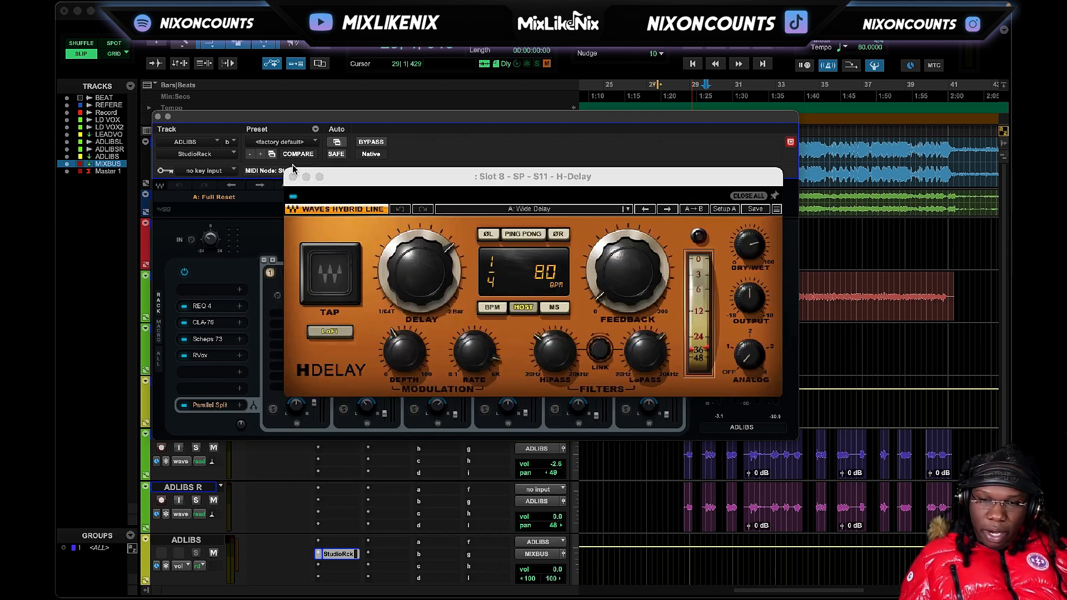
pyautogui.click(290, 175)
pyautogui.click(434, 333)
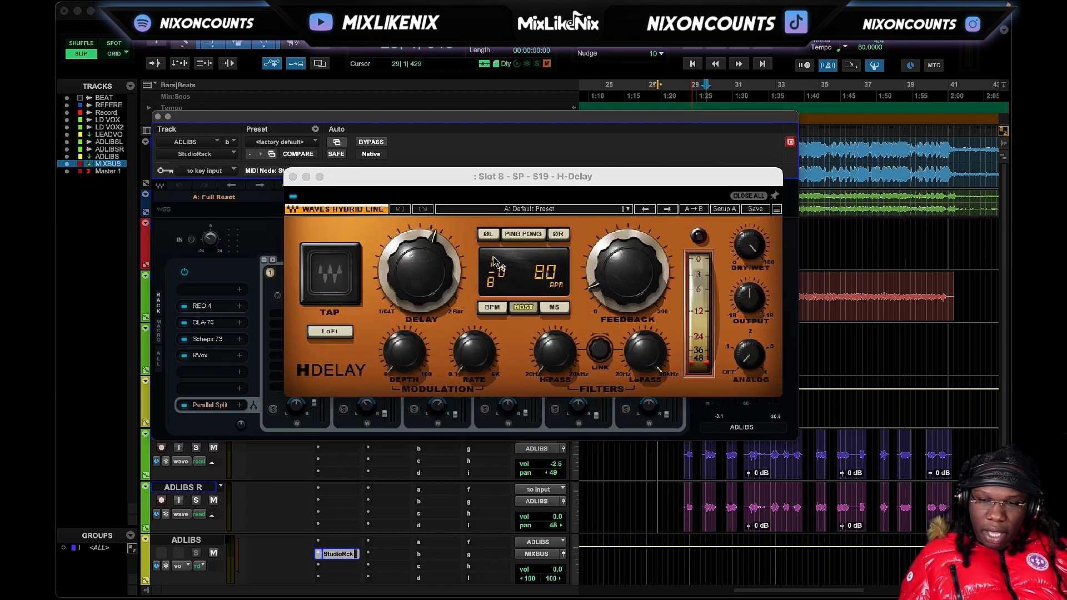
pyautogui.click(293, 176)
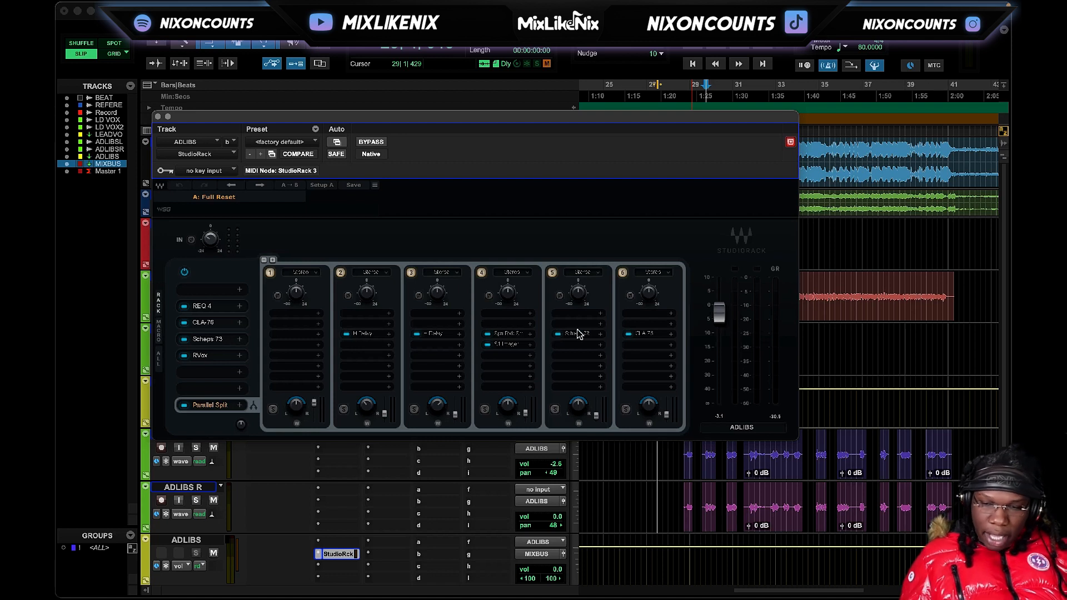
# - Examine the CLA-76 in ADLIBS parallel chain 6 and the Scheps 73 in chain 5, closing both plugins
pyautogui.click(634, 333)
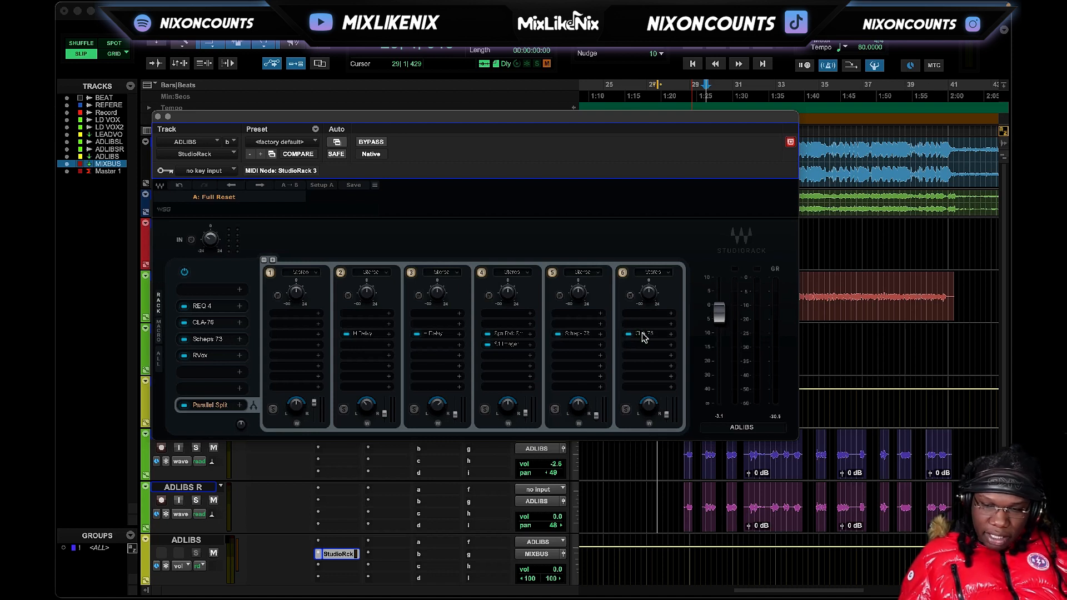
pyautogui.click(643, 334)
pyautogui.click(294, 185)
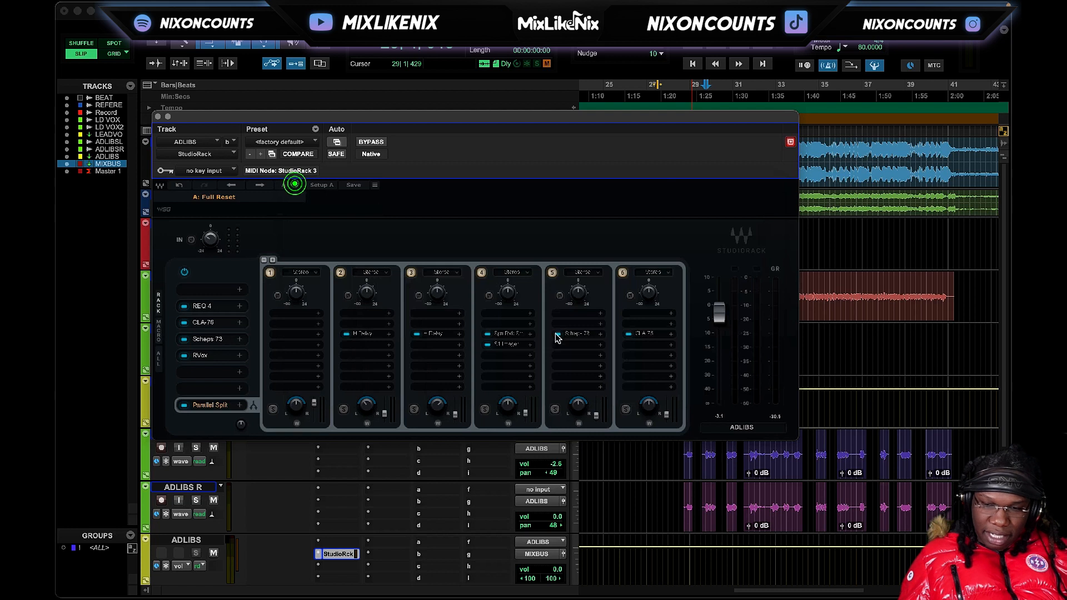
pyautogui.click(571, 335)
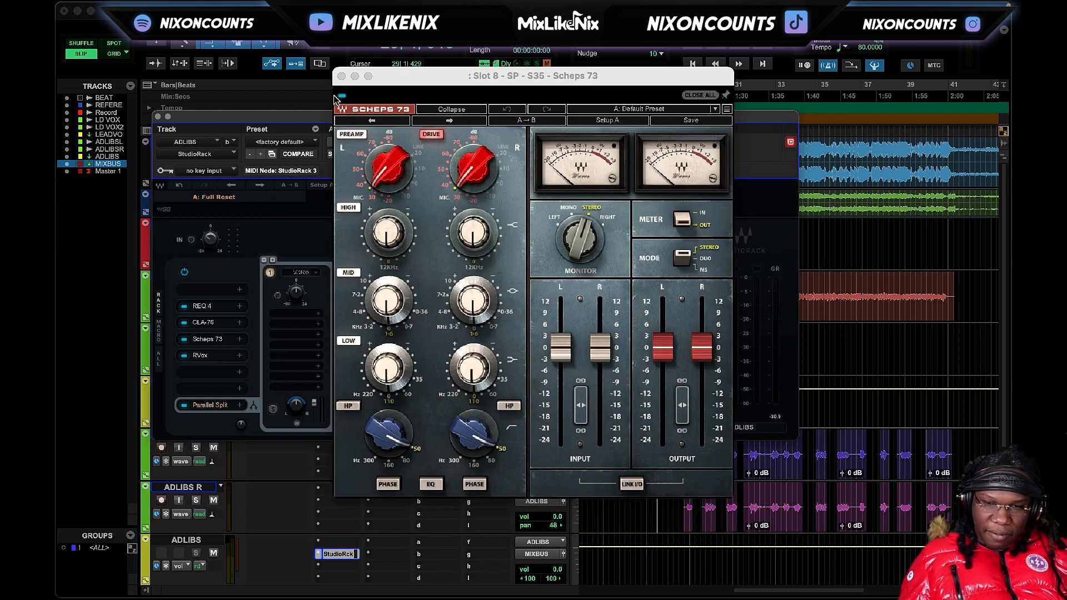
pyautogui.click(341, 76)
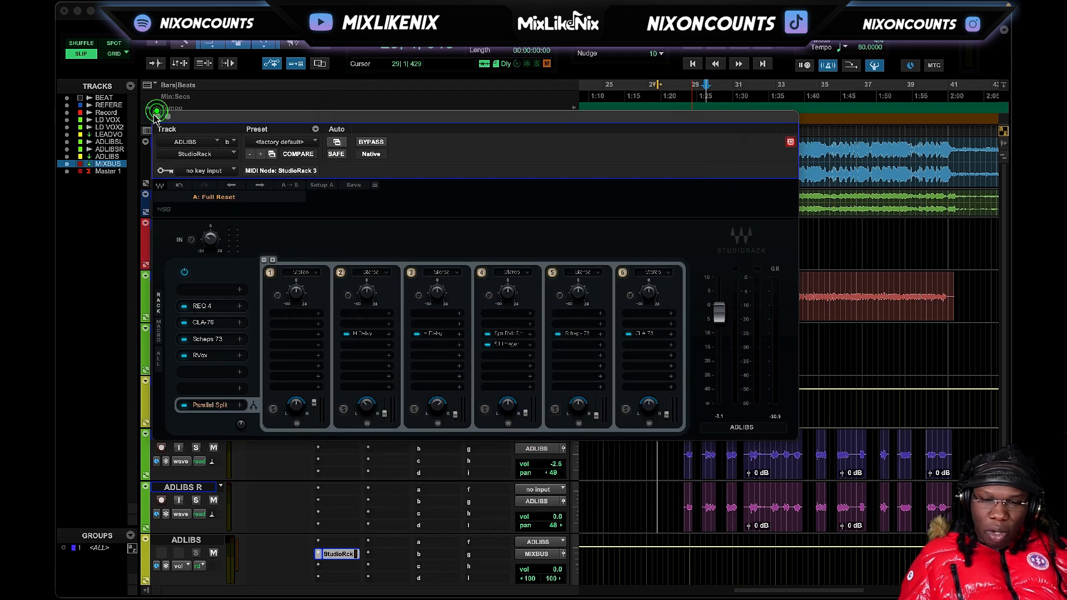
# - Close the ADLIBS StudioRack and look over the session's tracks
pyautogui.click(158, 115)
pyautogui.scroll(-3, 673, 302)
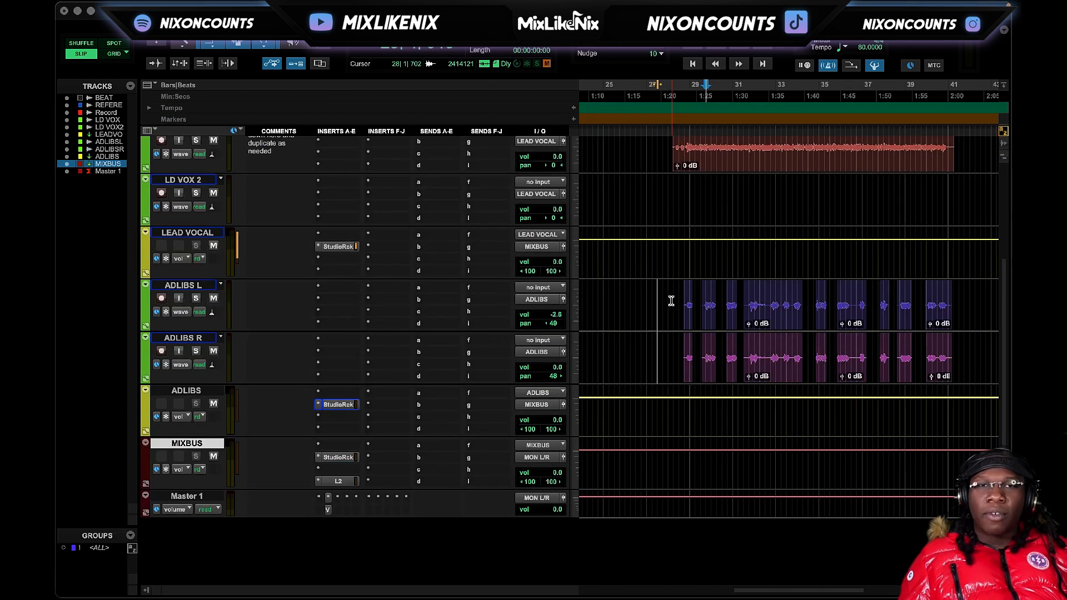
pyautogui.scroll(3, 671, 303)
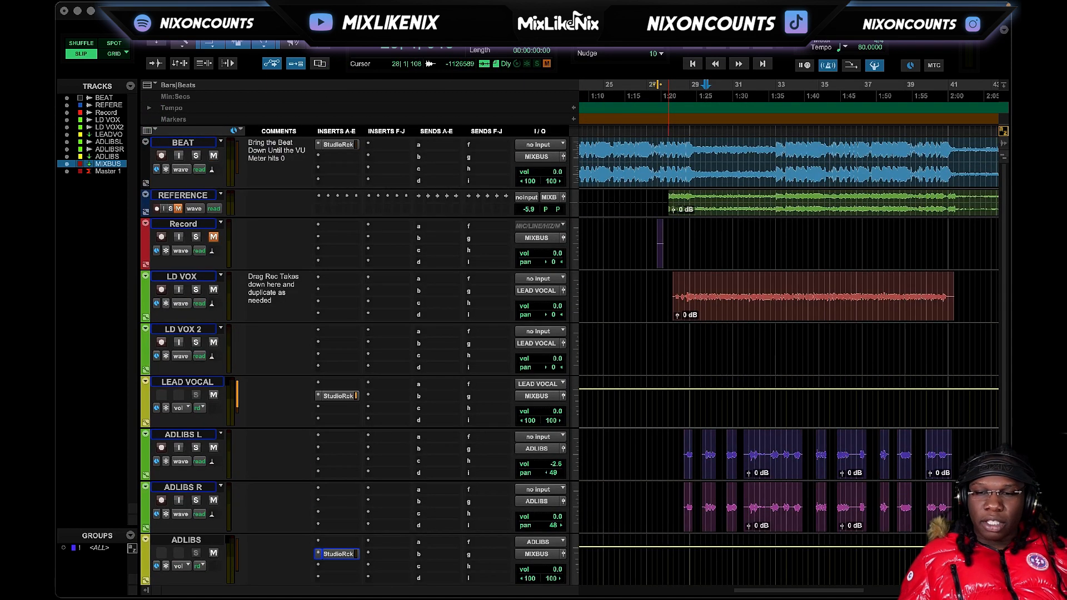